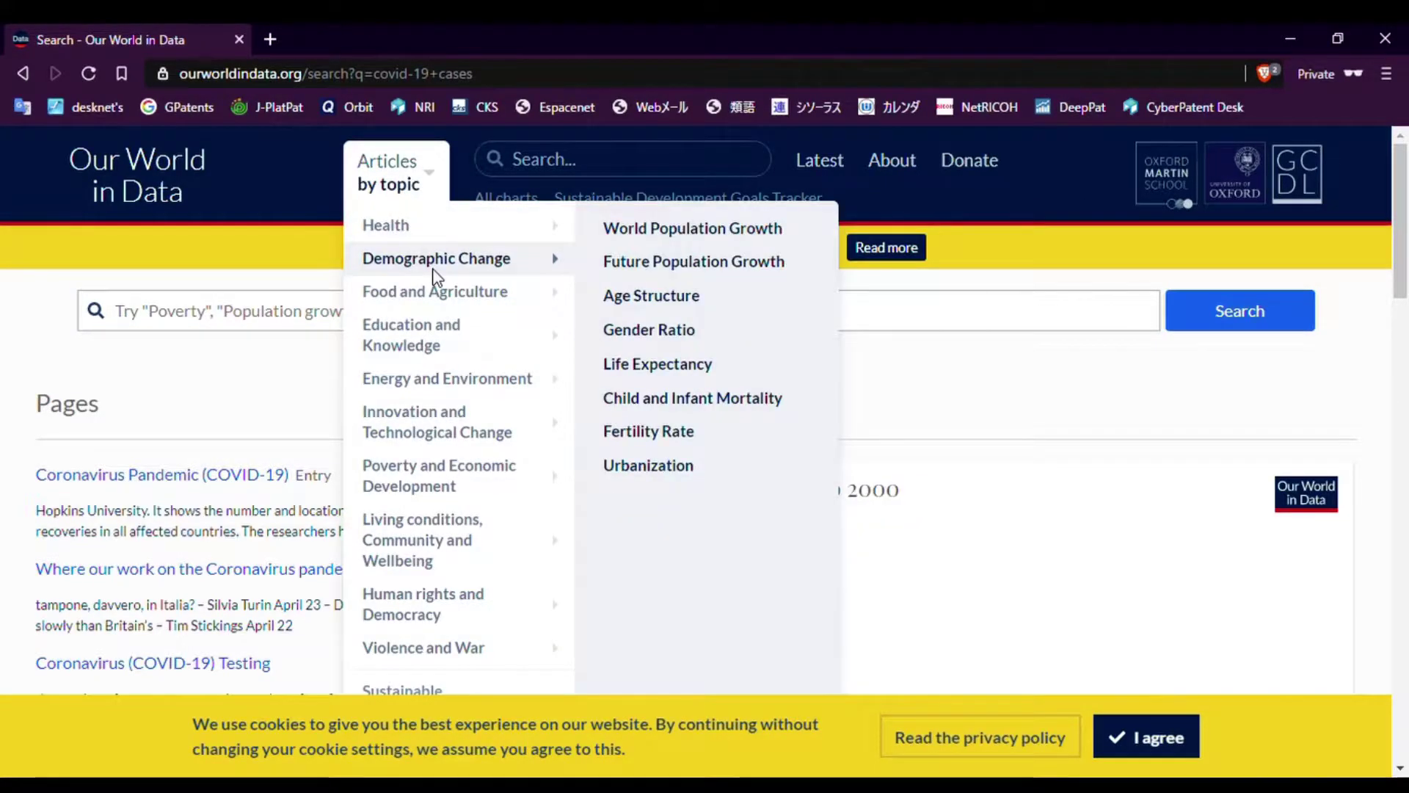
# Step: Open the World Population Growth article and accept the cookie notice
pyautogui.click(642, 233)
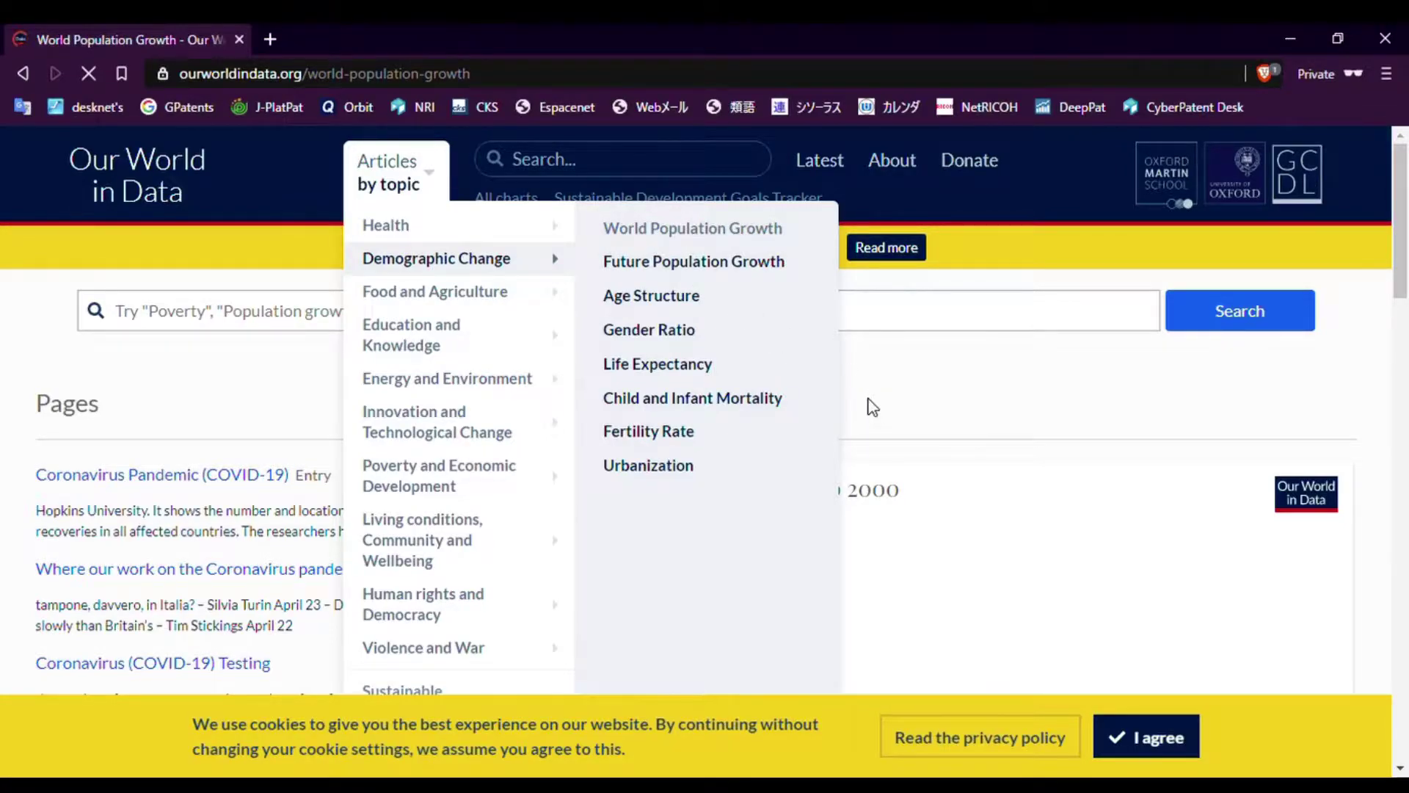
pyautogui.scroll(-6, 869, 406)
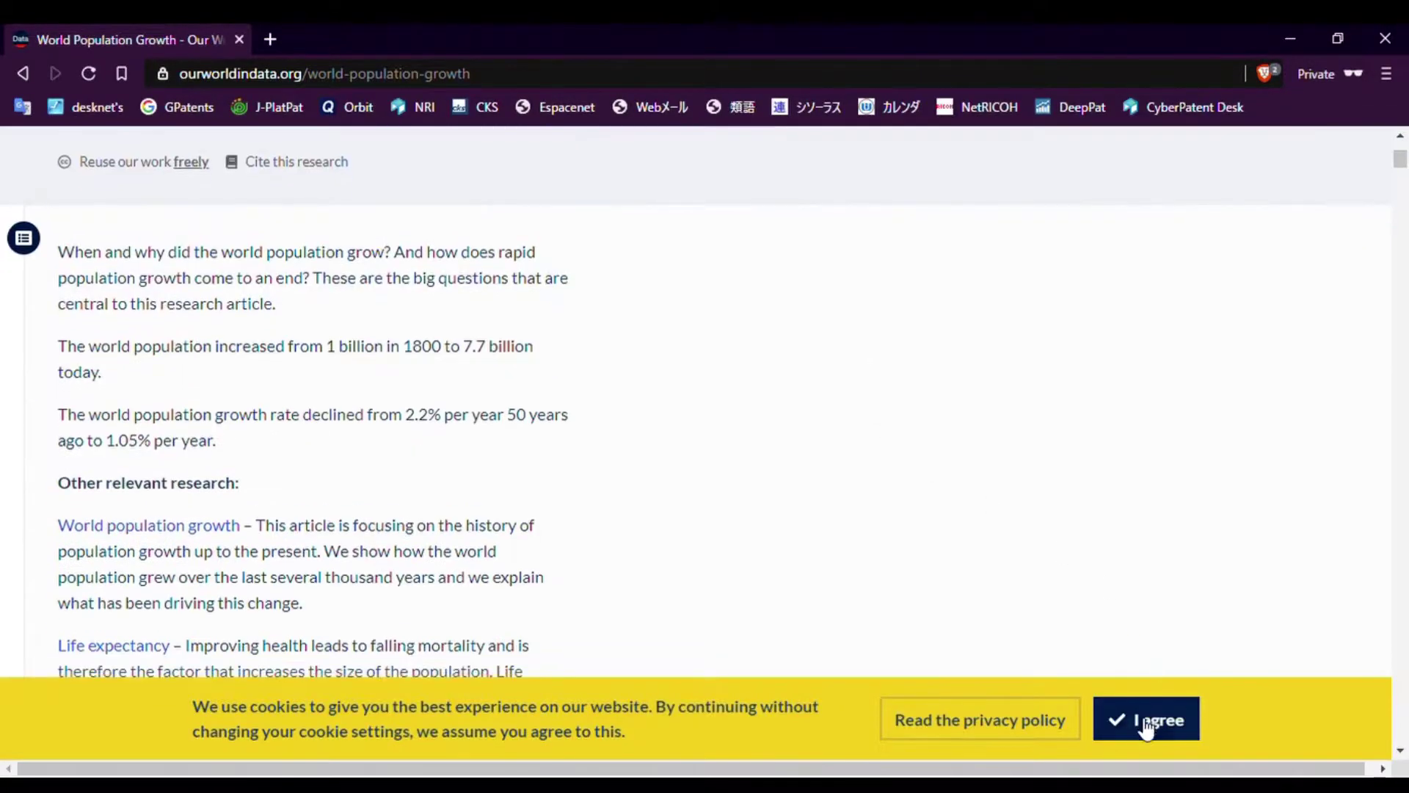
pyautogui.click(1146, 720)
# Step: Download population-density.csv from the density map's DATA tab
pyautogui.scroll(-10, 700, 433)
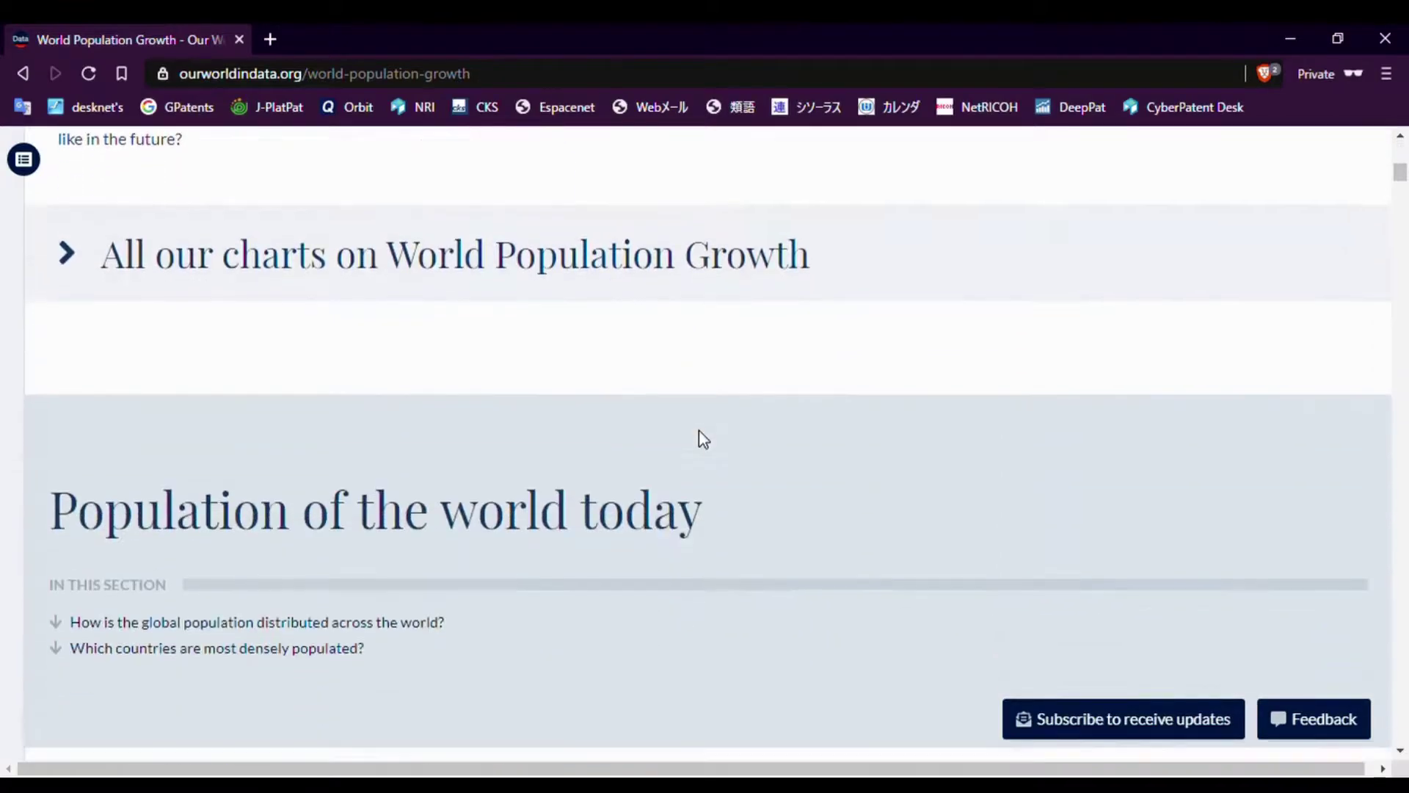
pyautogui.scroll(-15, 699, 430)
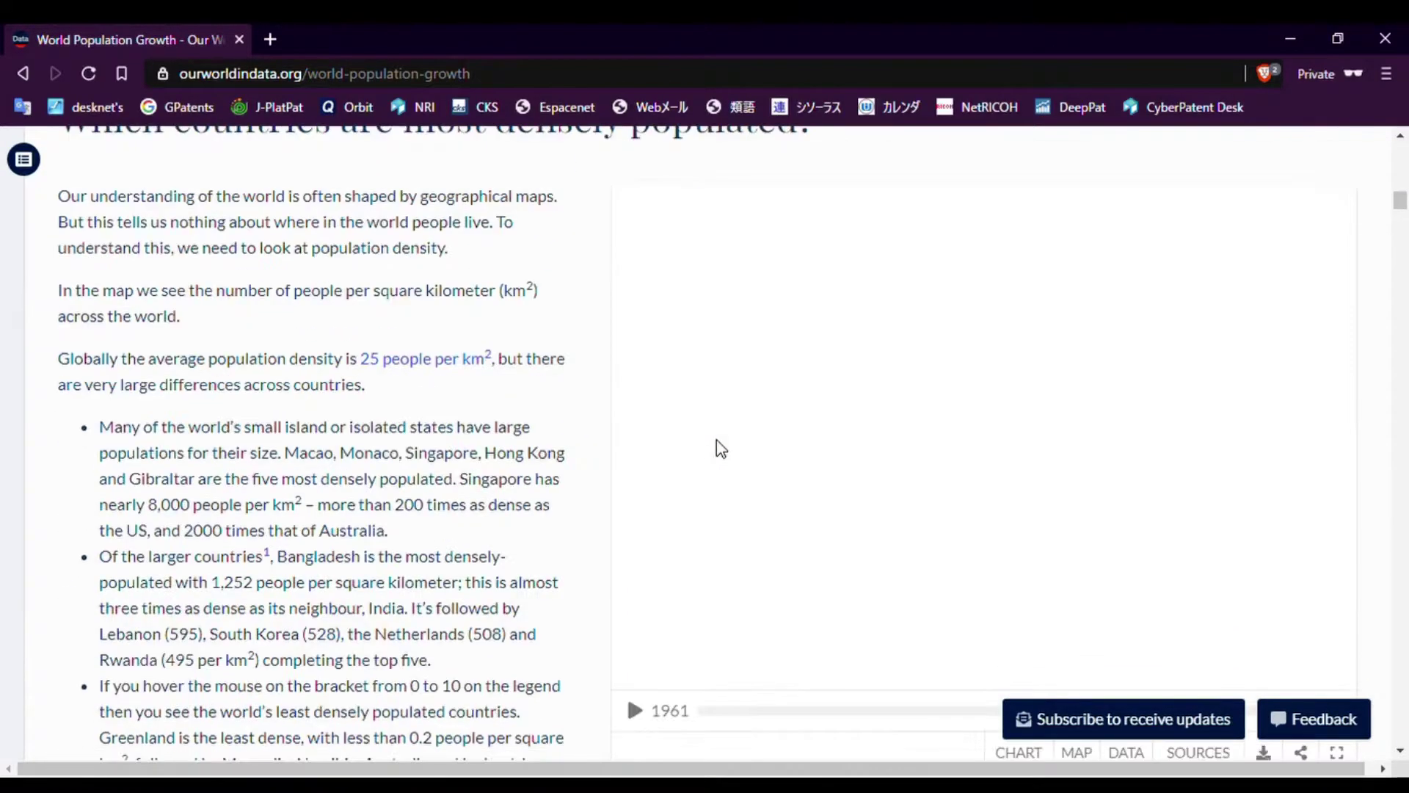
pyautogui.scroll(-3, 661, 444)
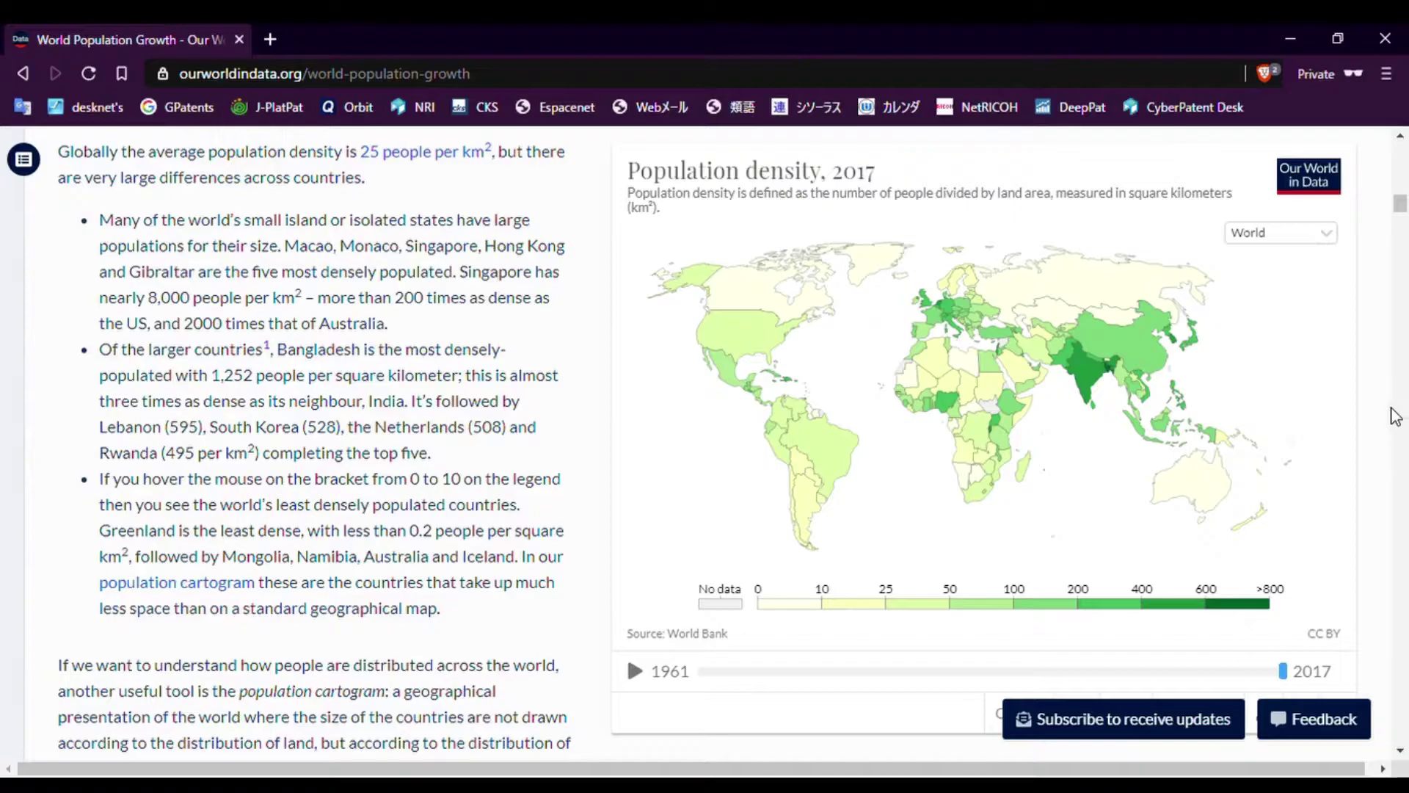
pyautogui.scroll(-6, 1394, 391)
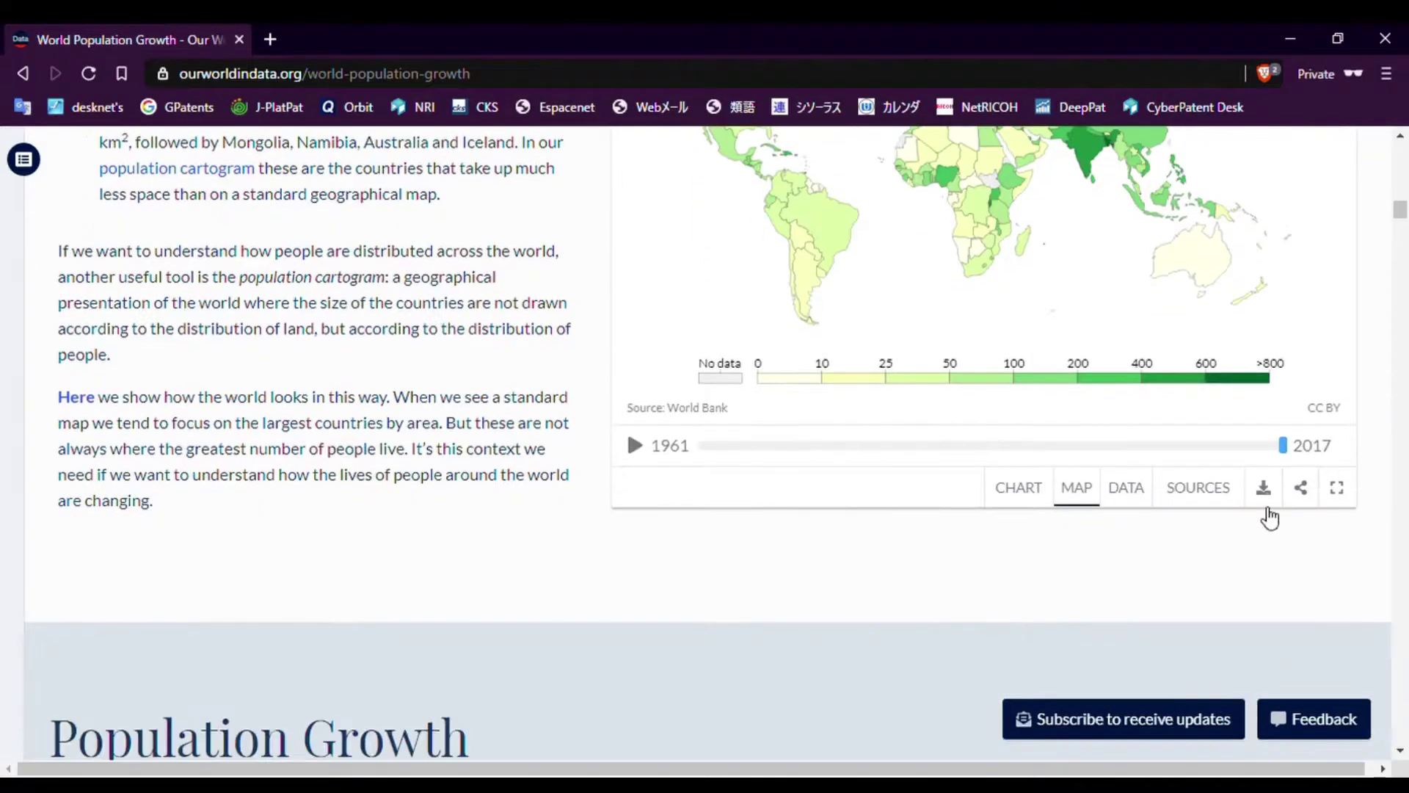
pyautogui.click(1150, 488)
pyautogui.scroll(3, 881, 569)
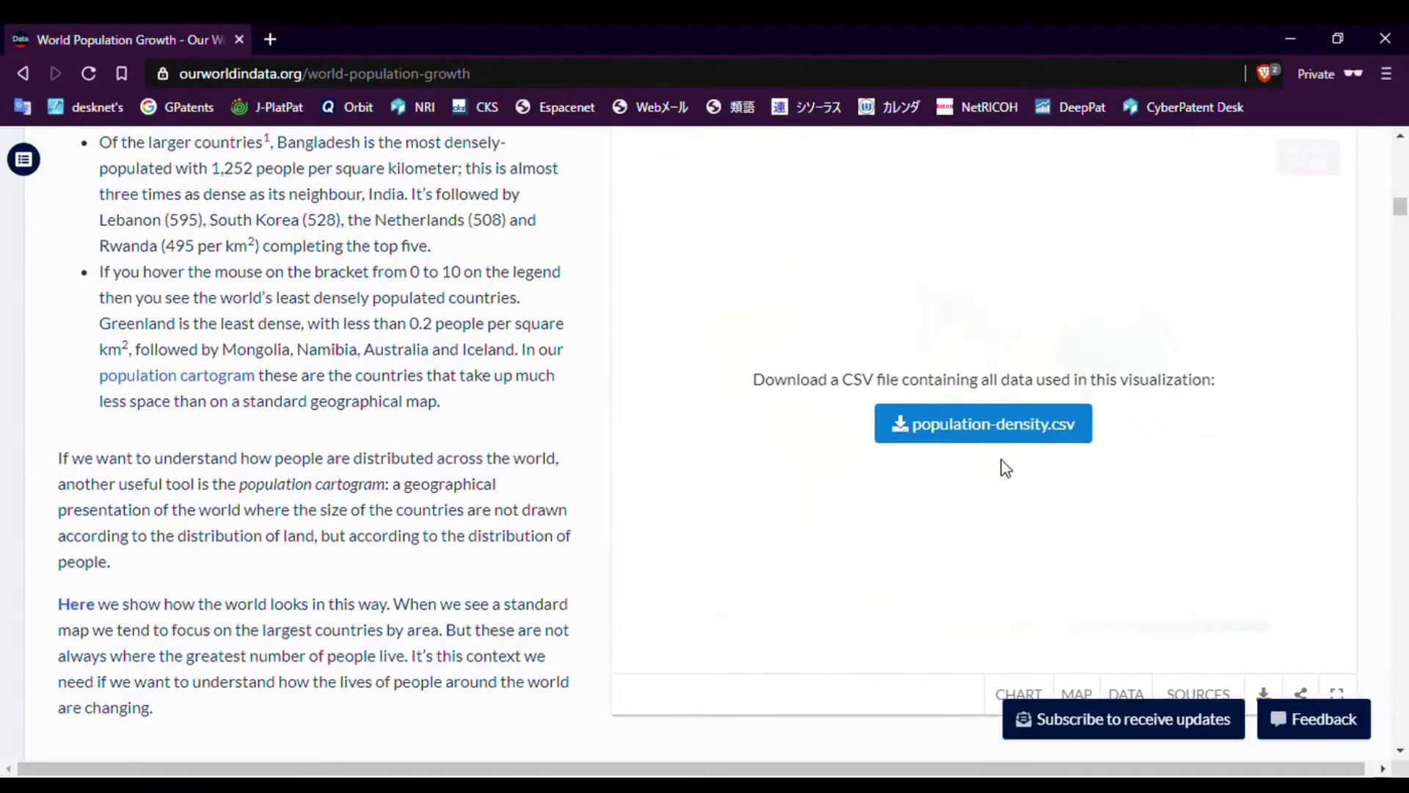
pyautogui.scroll(4, 1335, 456)
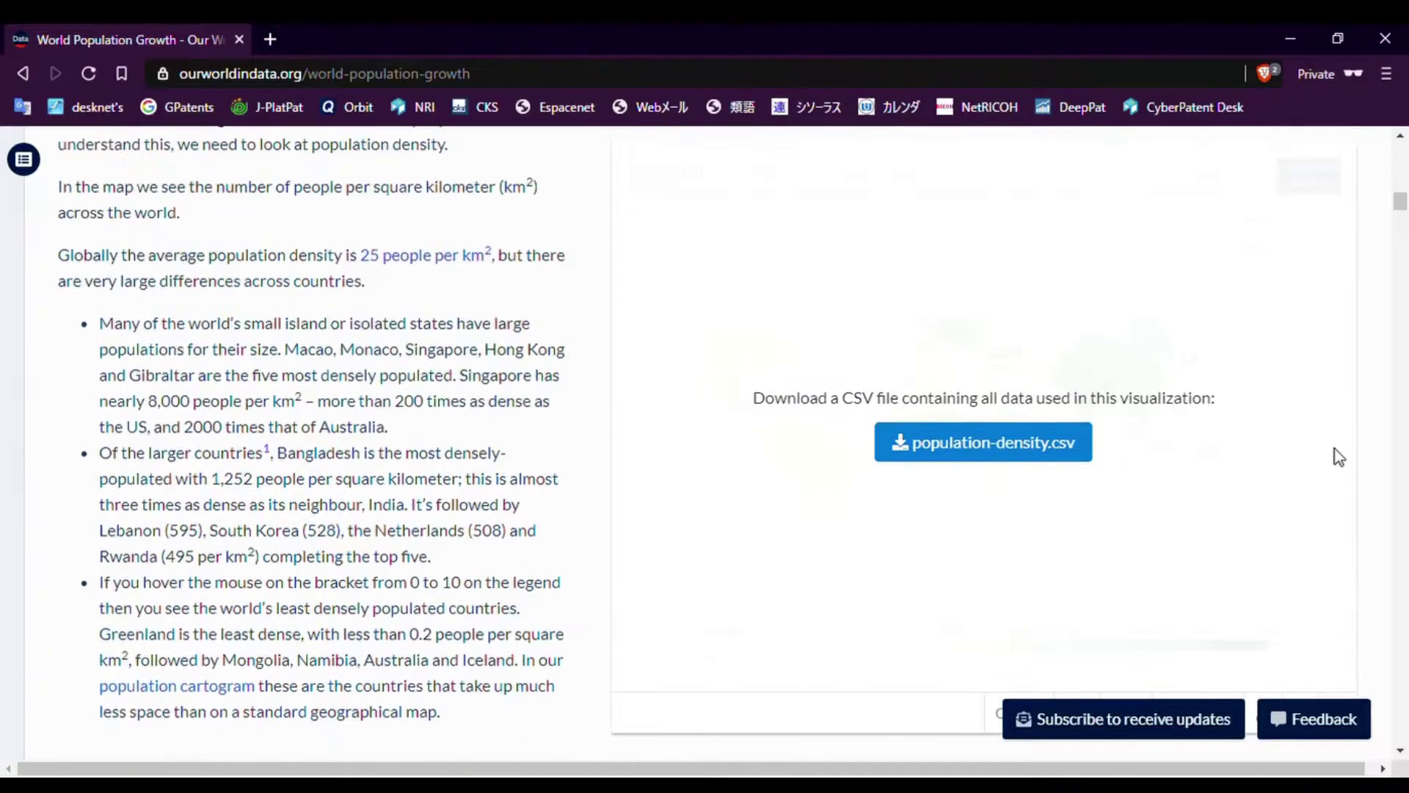
pyautogui.click(1048, 444)
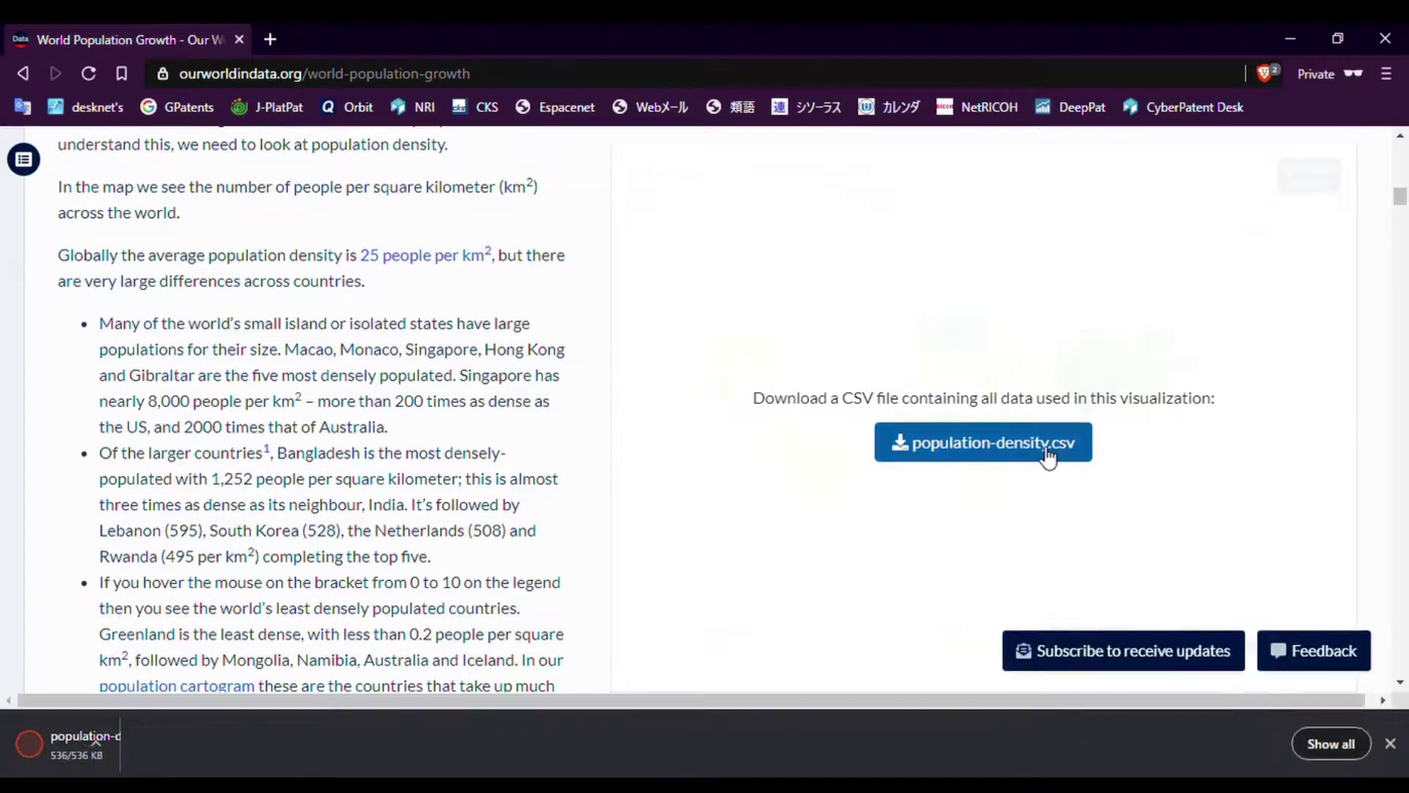
pyautogui.scroll(-2, 347, 504)
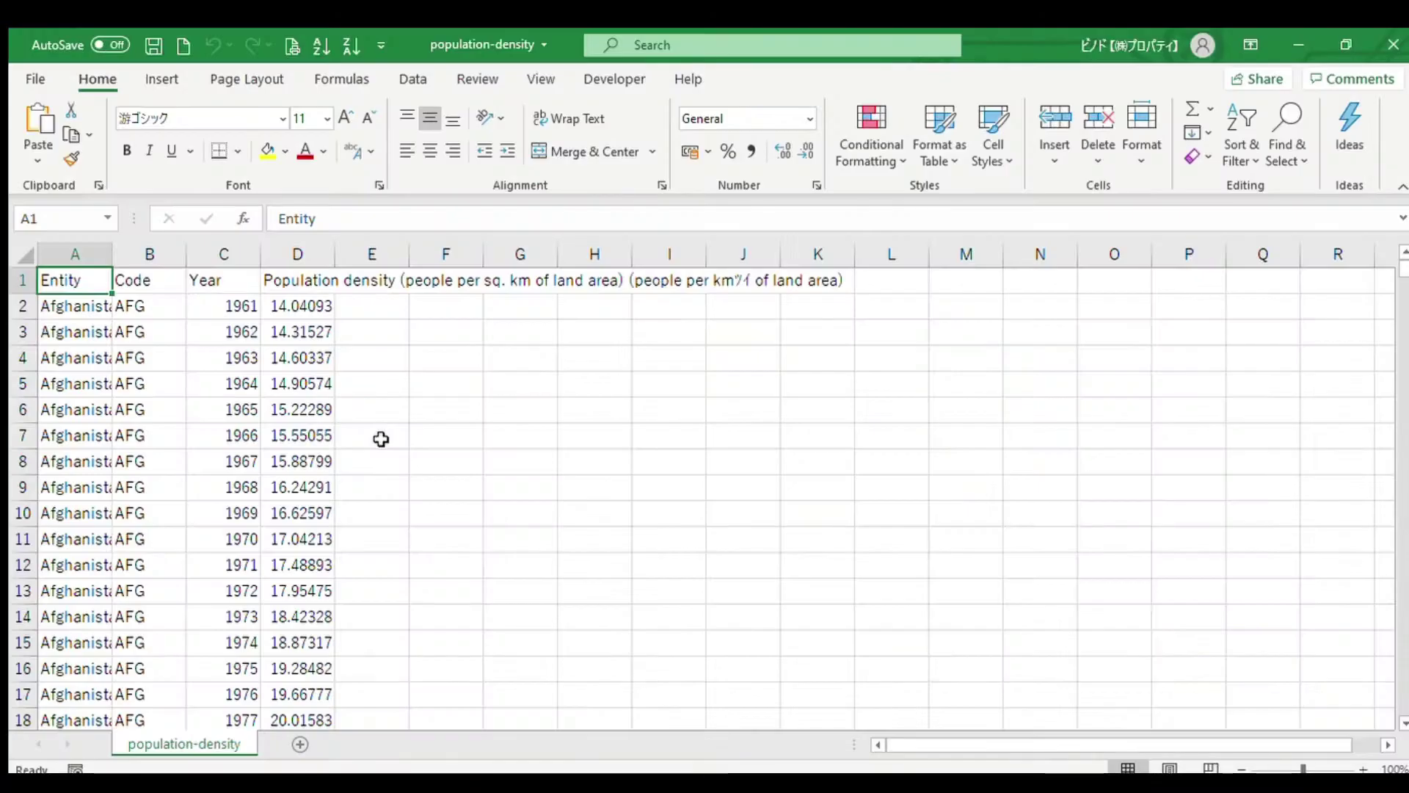
# Step: Auto-fit column A so the country names are fully readable
pyautogui.doubleClick(112, 254)
pyautogui.click(105, 311)
pyautogui.scroll(-5, 110, 433)
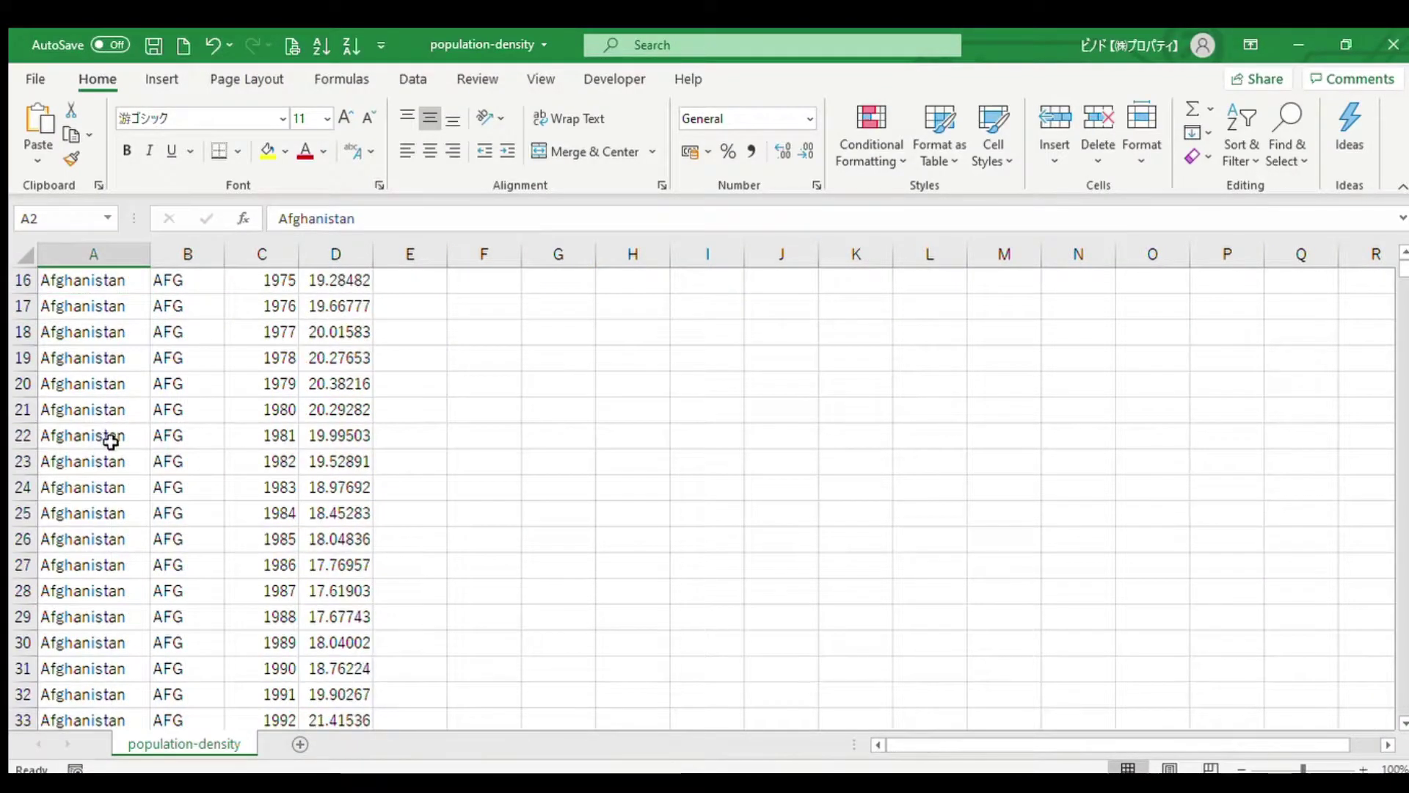
pyautogui.scroll(-6, 110, 441)
pyautogui.moveTo(1396, 275); pyautogui.dragTo(1375, 450)
pyautogui.moveTo(1385, 323); pyautogui.dragTo(1394, 253)
# Step: Delete the Code column B
pyautogui.click(185, 258)
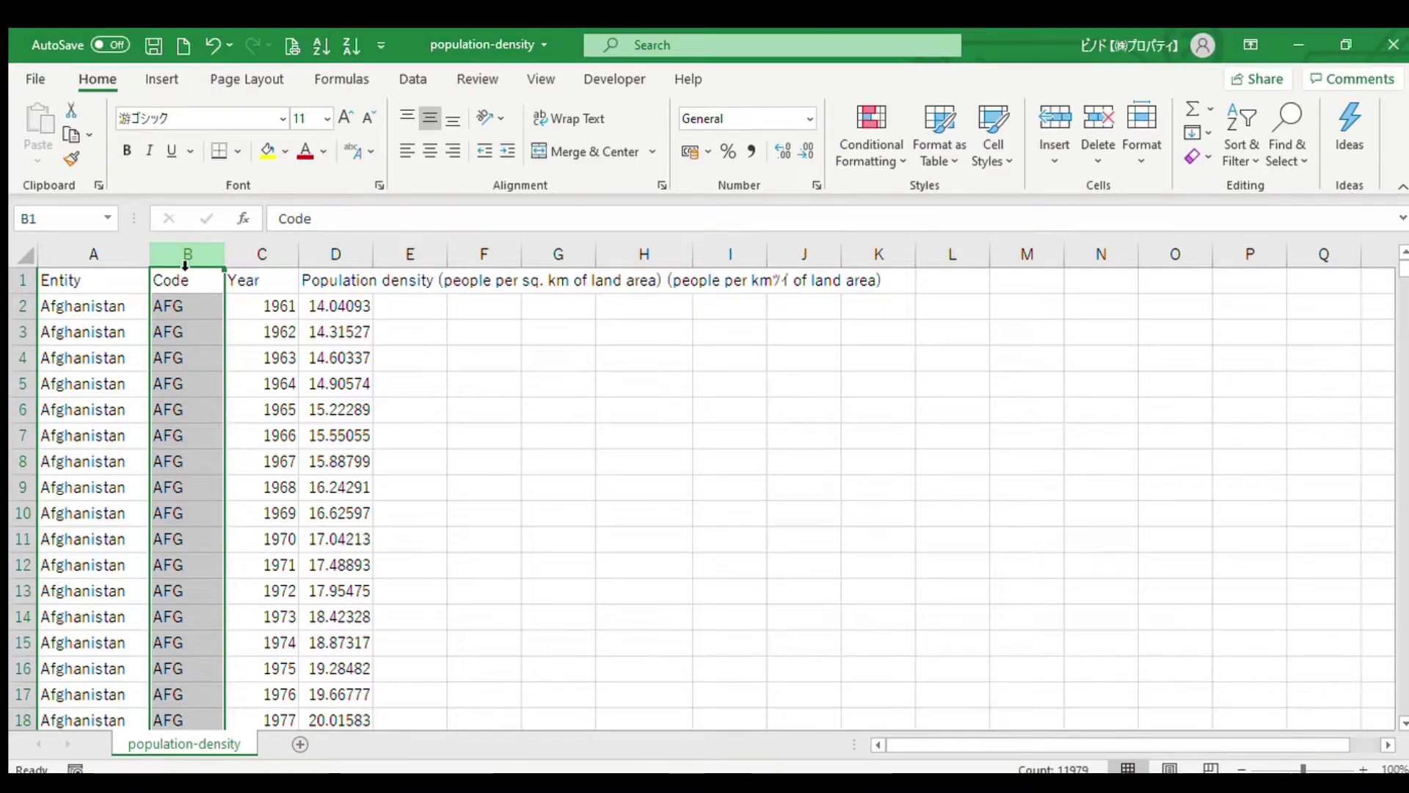
pyautogui.hotkey('ctrl', '-')
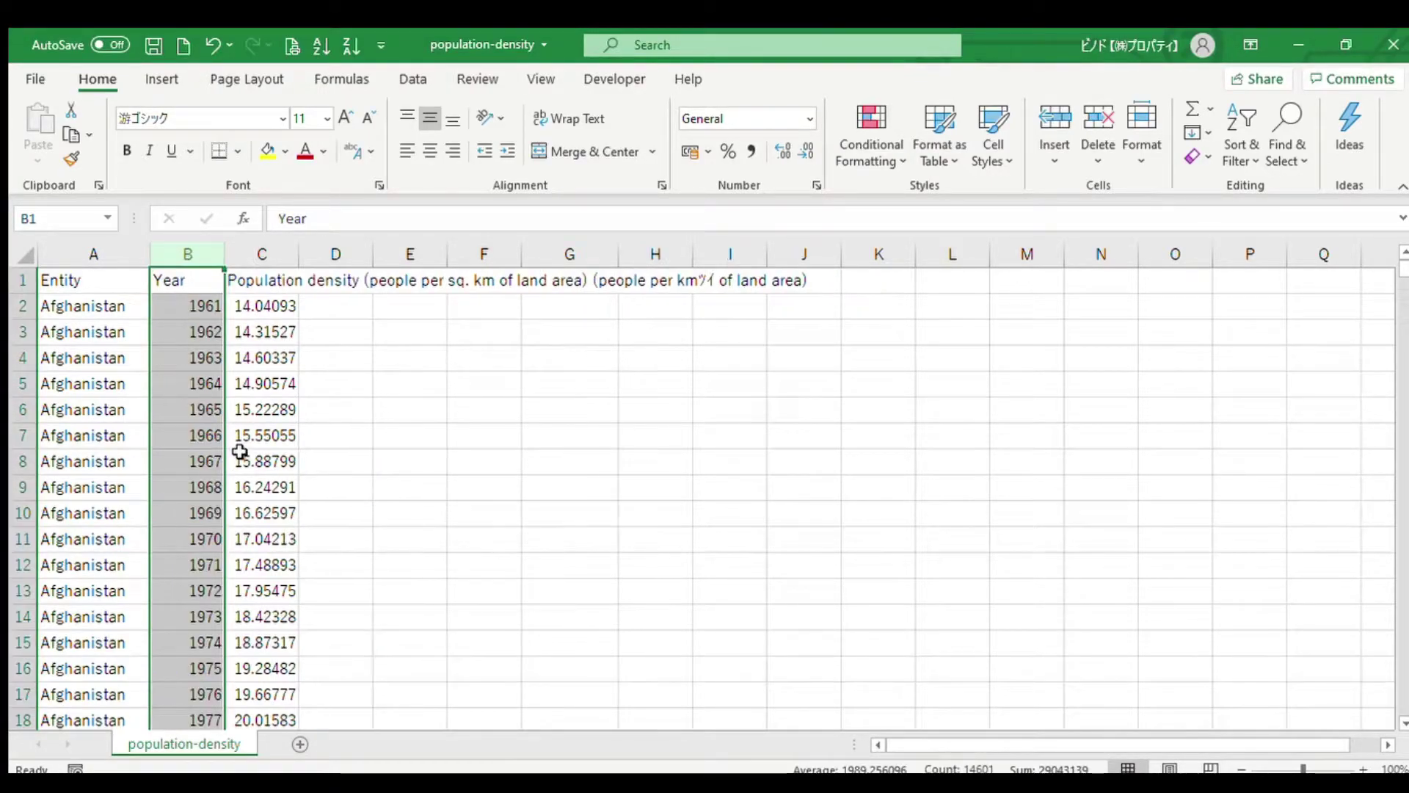
pyautogui.click(263, 279)
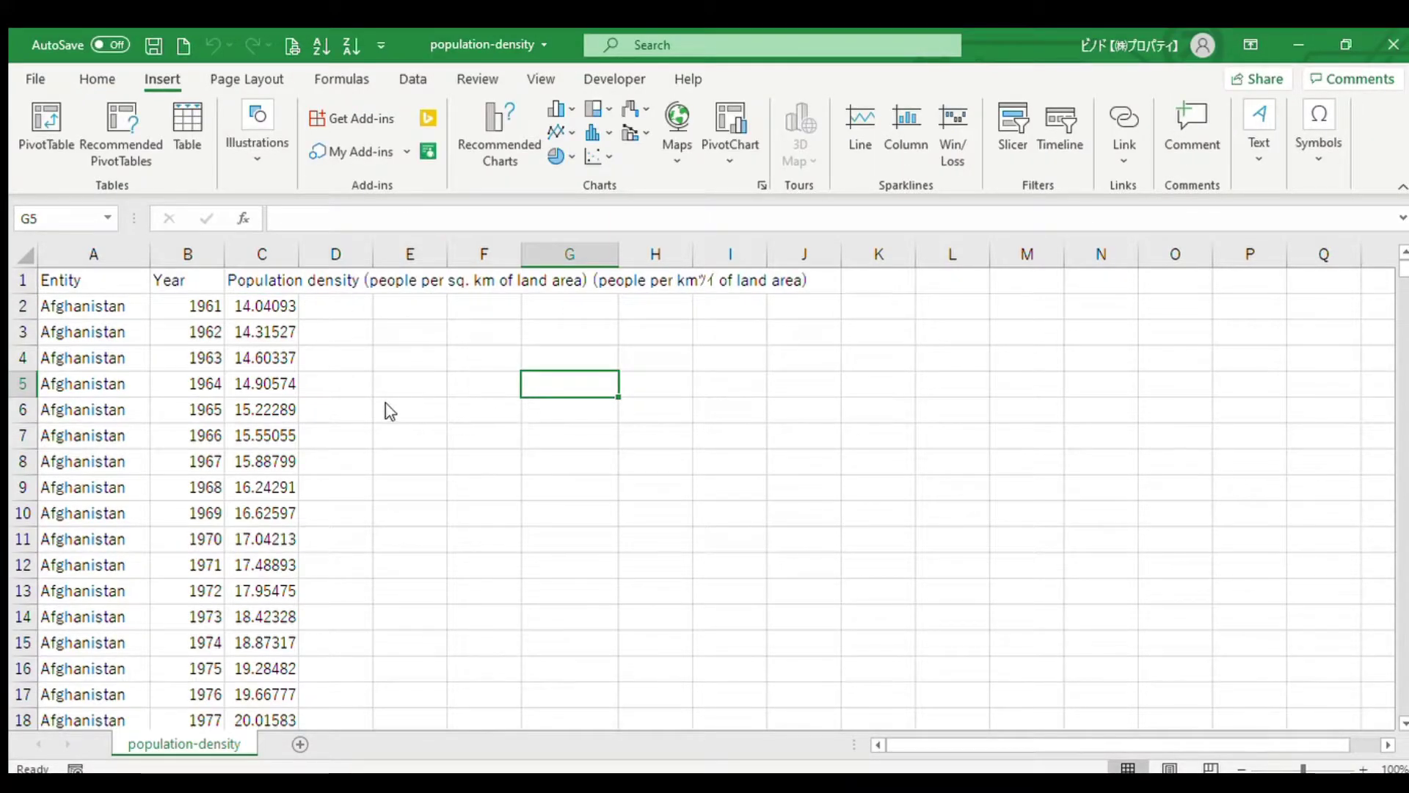
# Step: Add Sheet2 and start a PivotTable using the population-density range A1:C14601 as source
pyautogui.click(297, 744)
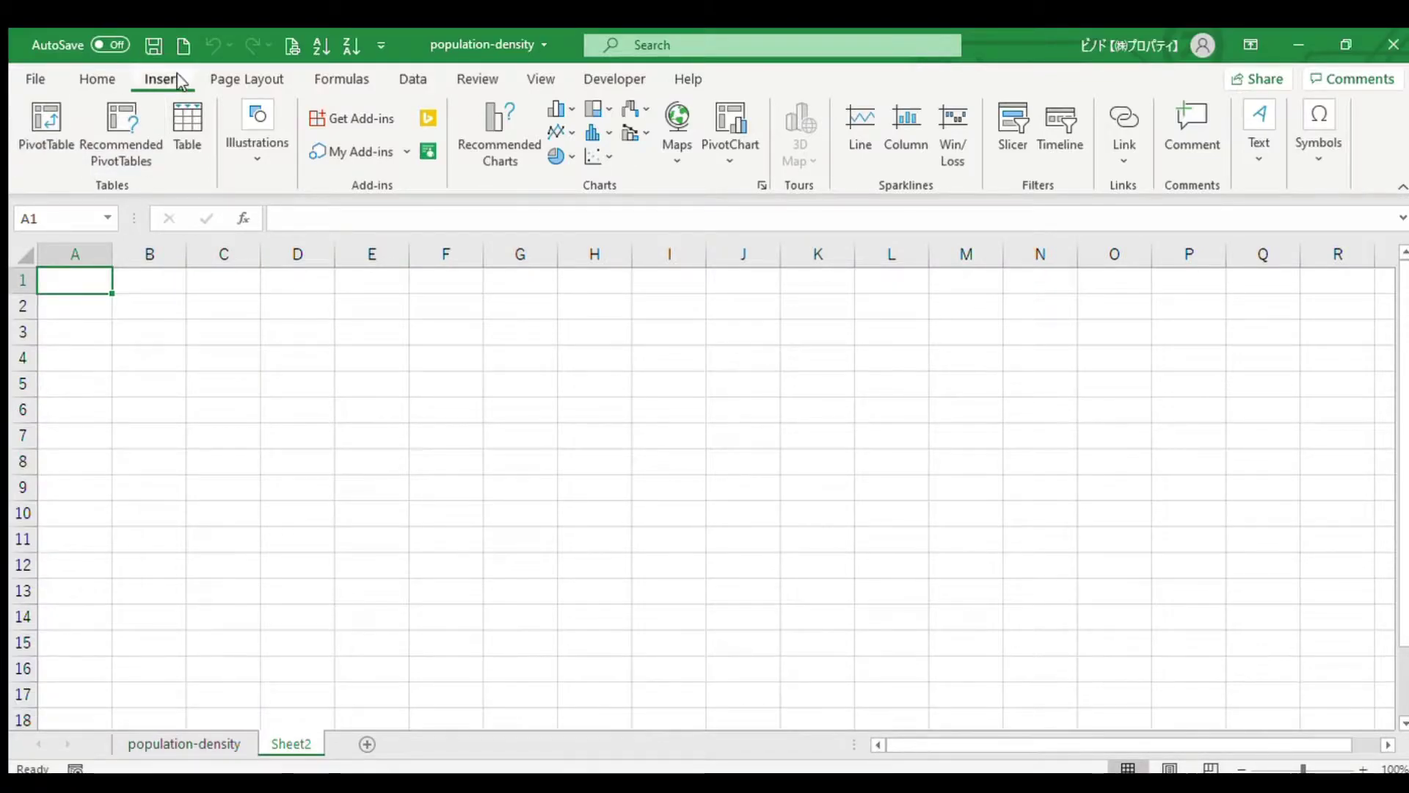
pyautogui.click(103, 79)
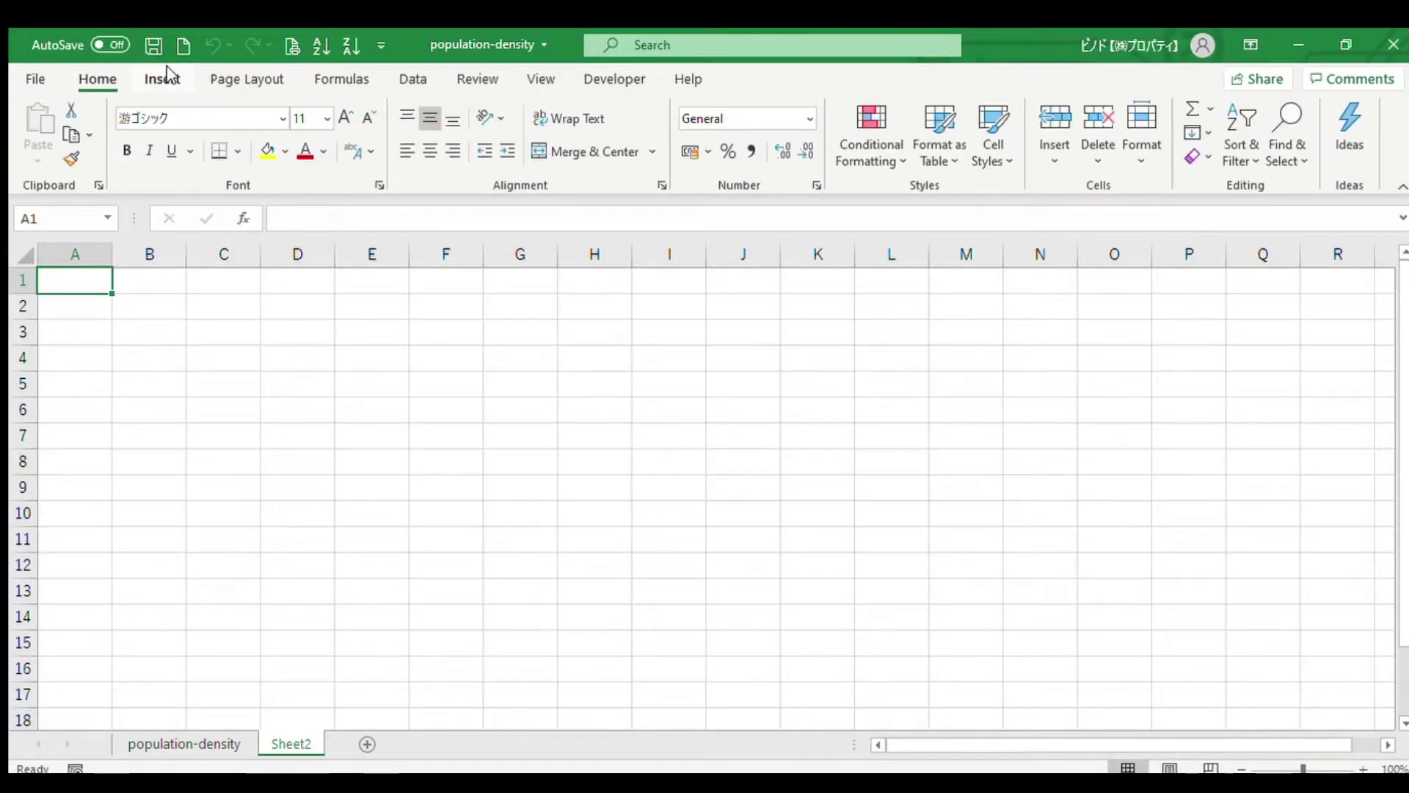
pyautogui.click(163, 79)
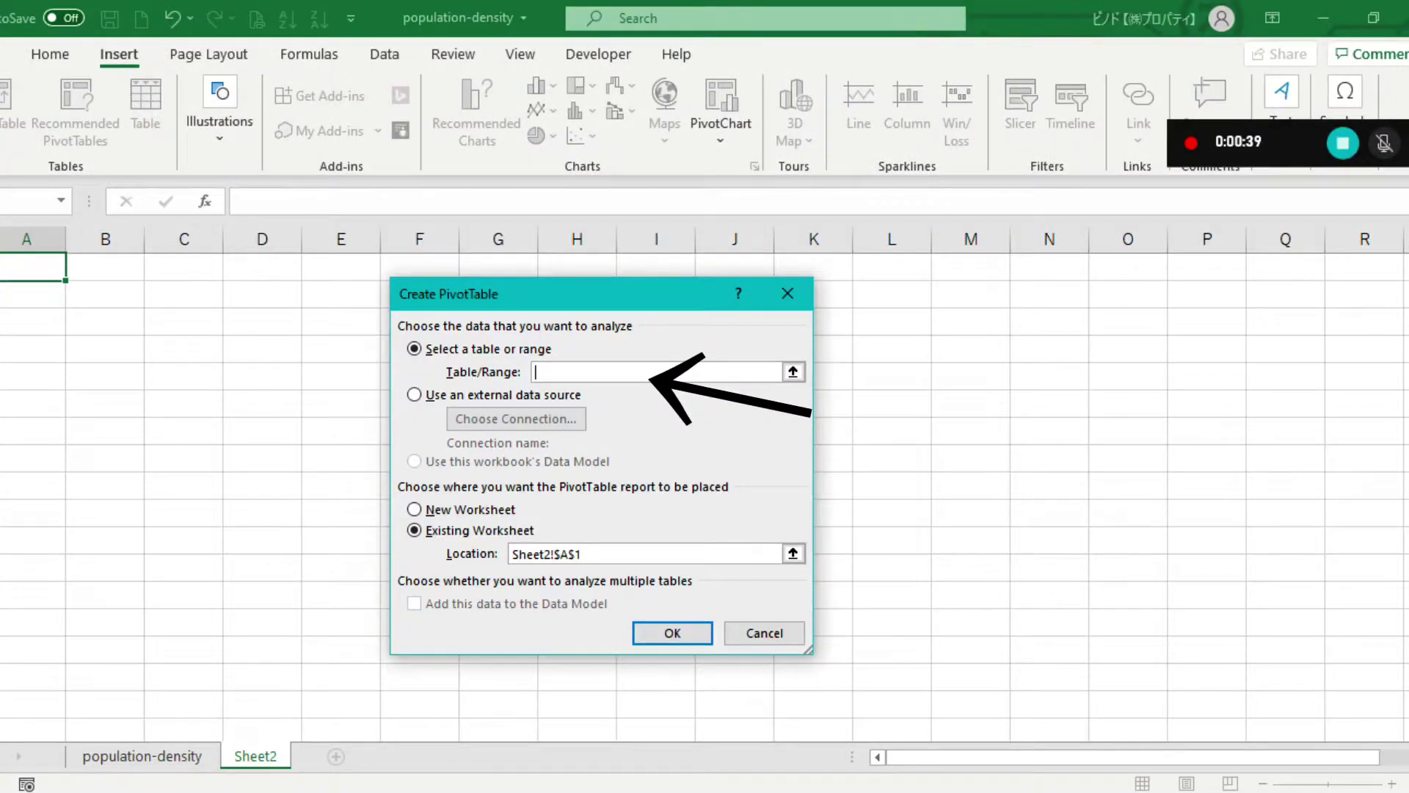
pyautogui.press('Escape')
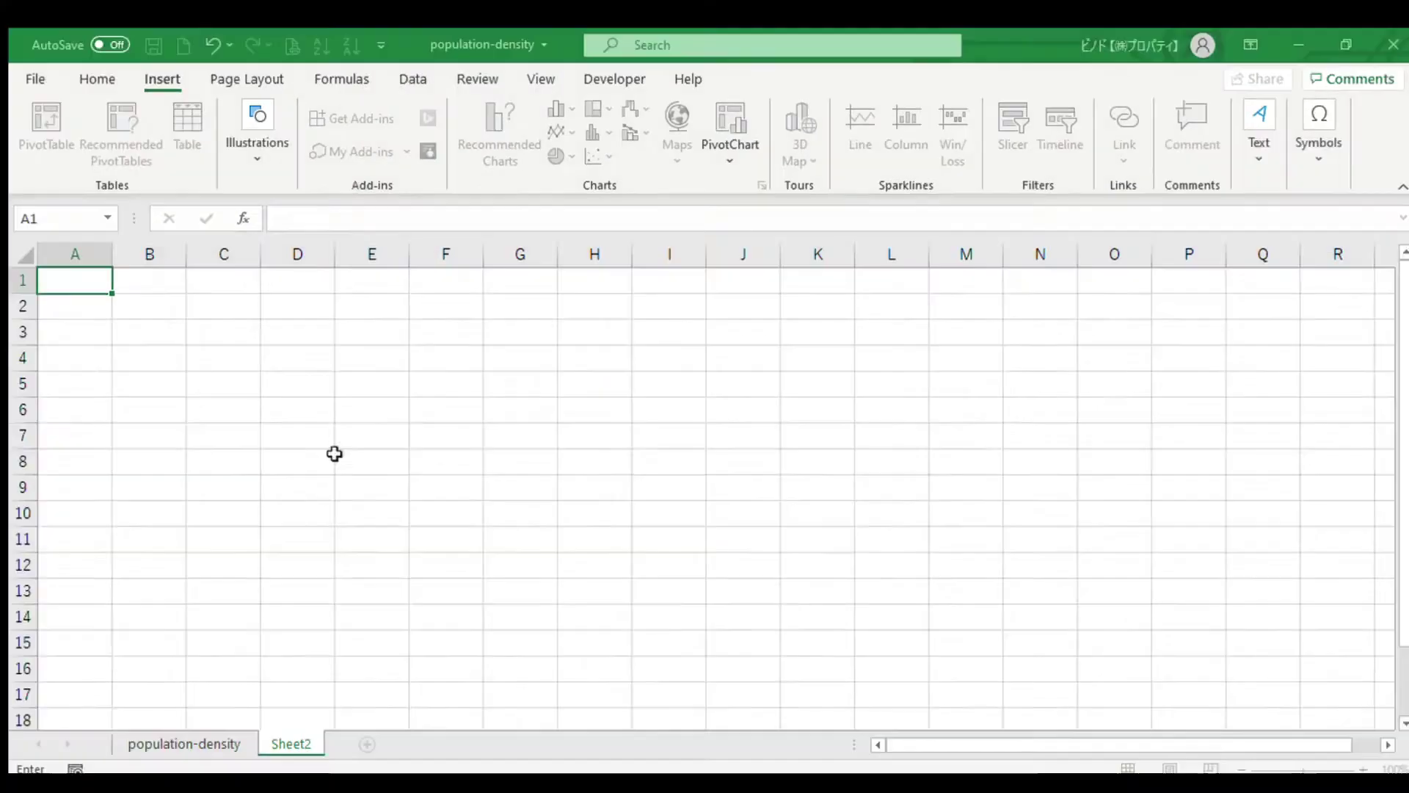
pyautogui.click(185, 744)
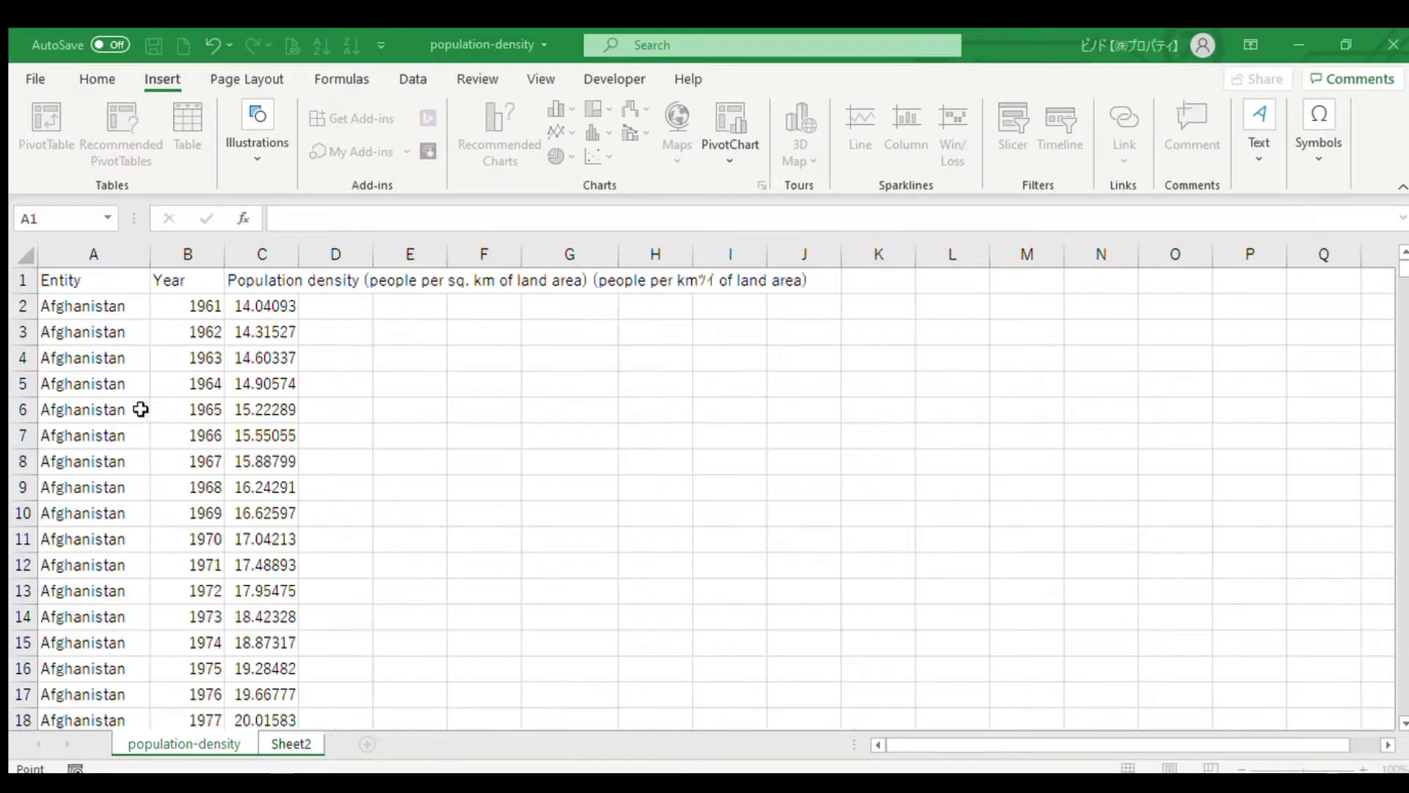
pyautogui.moveTo(110, 280); pyautogui.dragTo(266, 279)
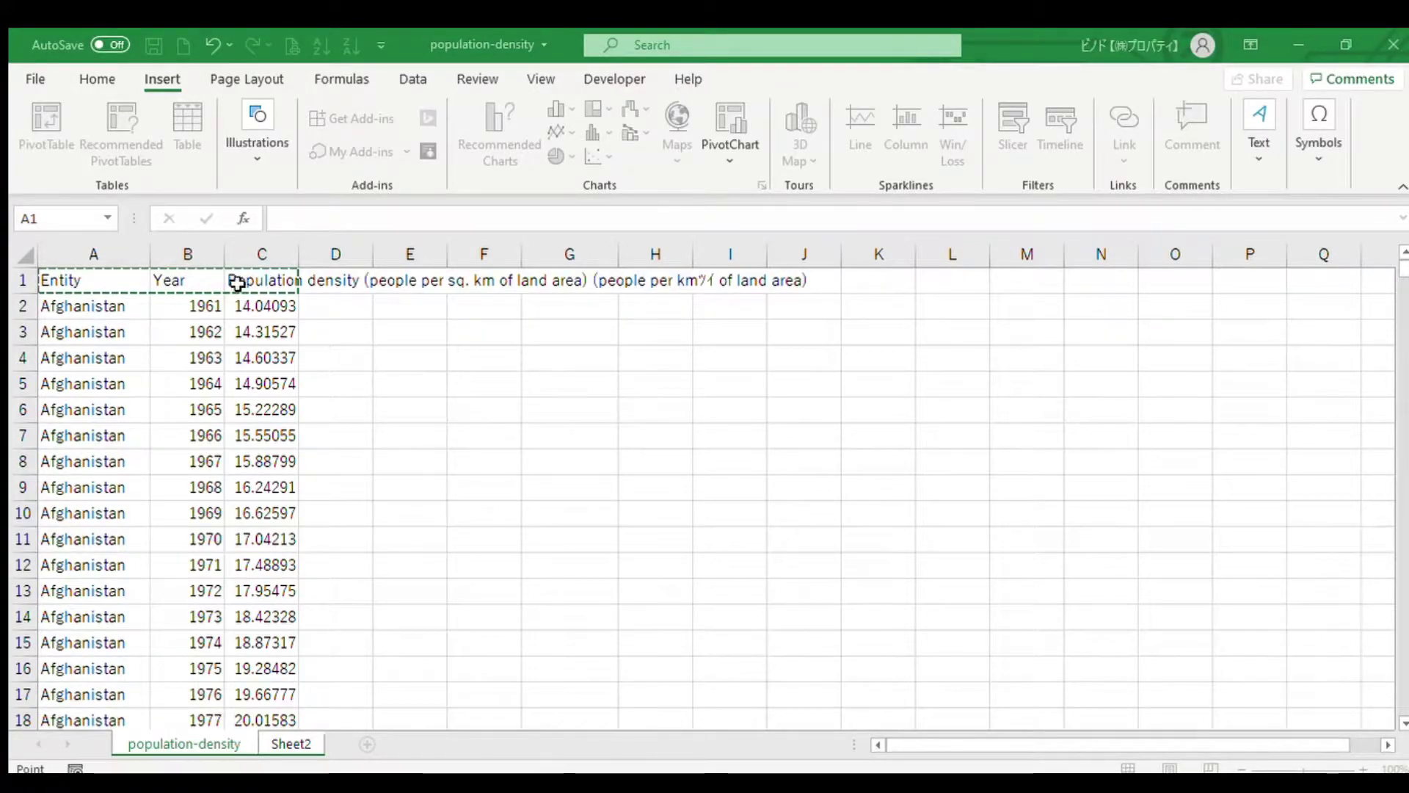
pyautogui.moveTo(117, 280); pyautogui.dragTo(281, 290)
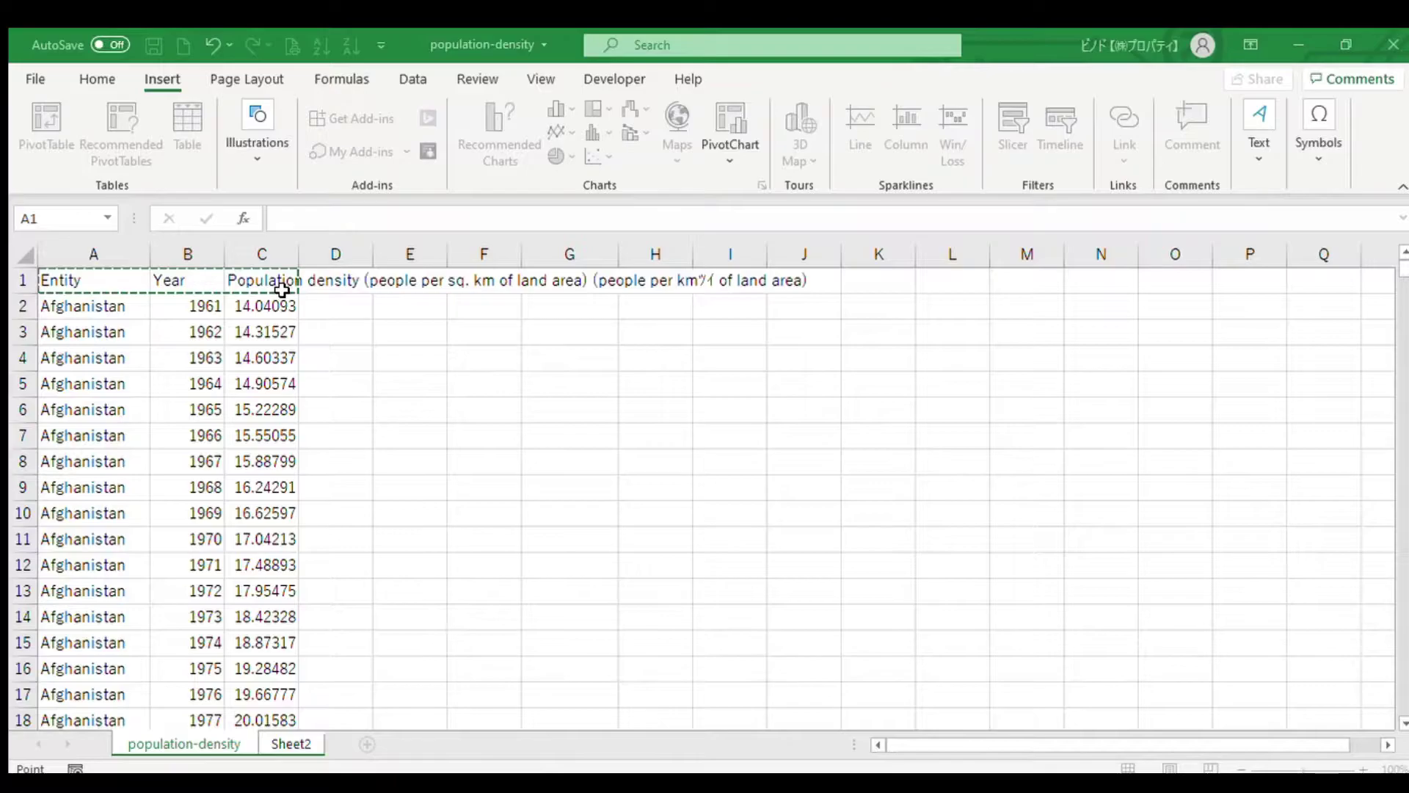
pyautogui.hotkey('ctrl', 'shift', 'Down')
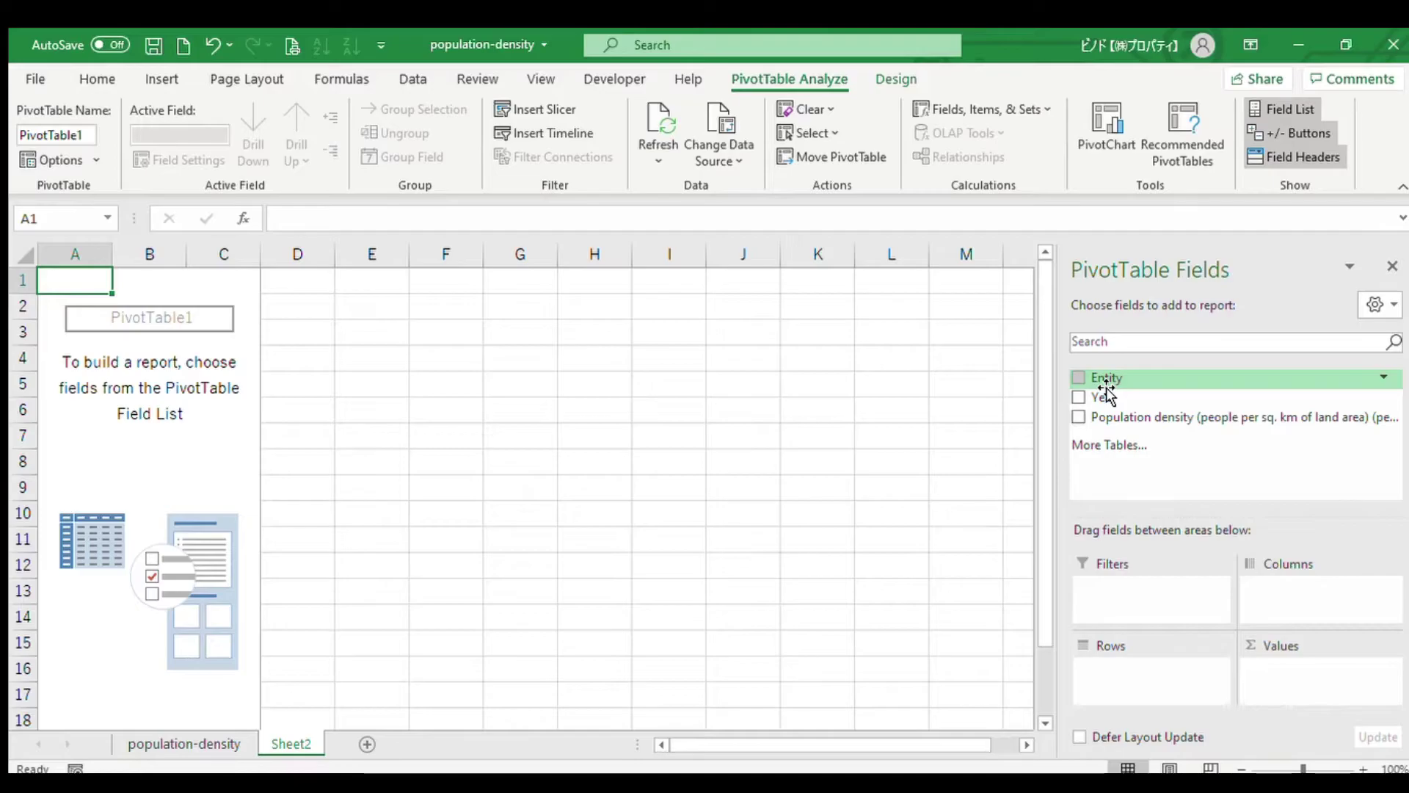
# Step: Place Entity in Rows, Year in Columns and Population density in Values
pyautogui.moveTo(1107, 381); pyautogui.dragTo(1122, 673)
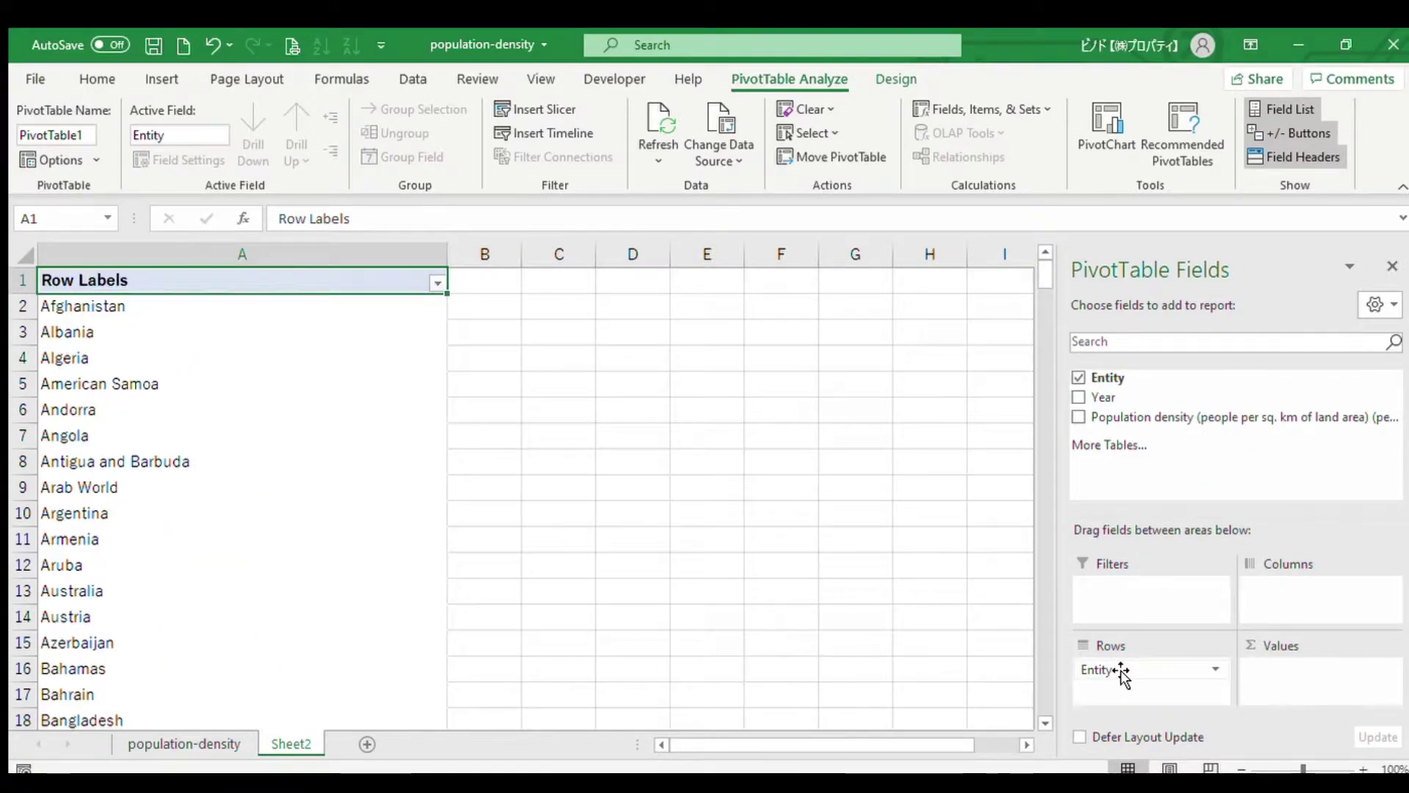
pyautogui.moveTo(137, 304); pyautogui.dragTo(132, 717)
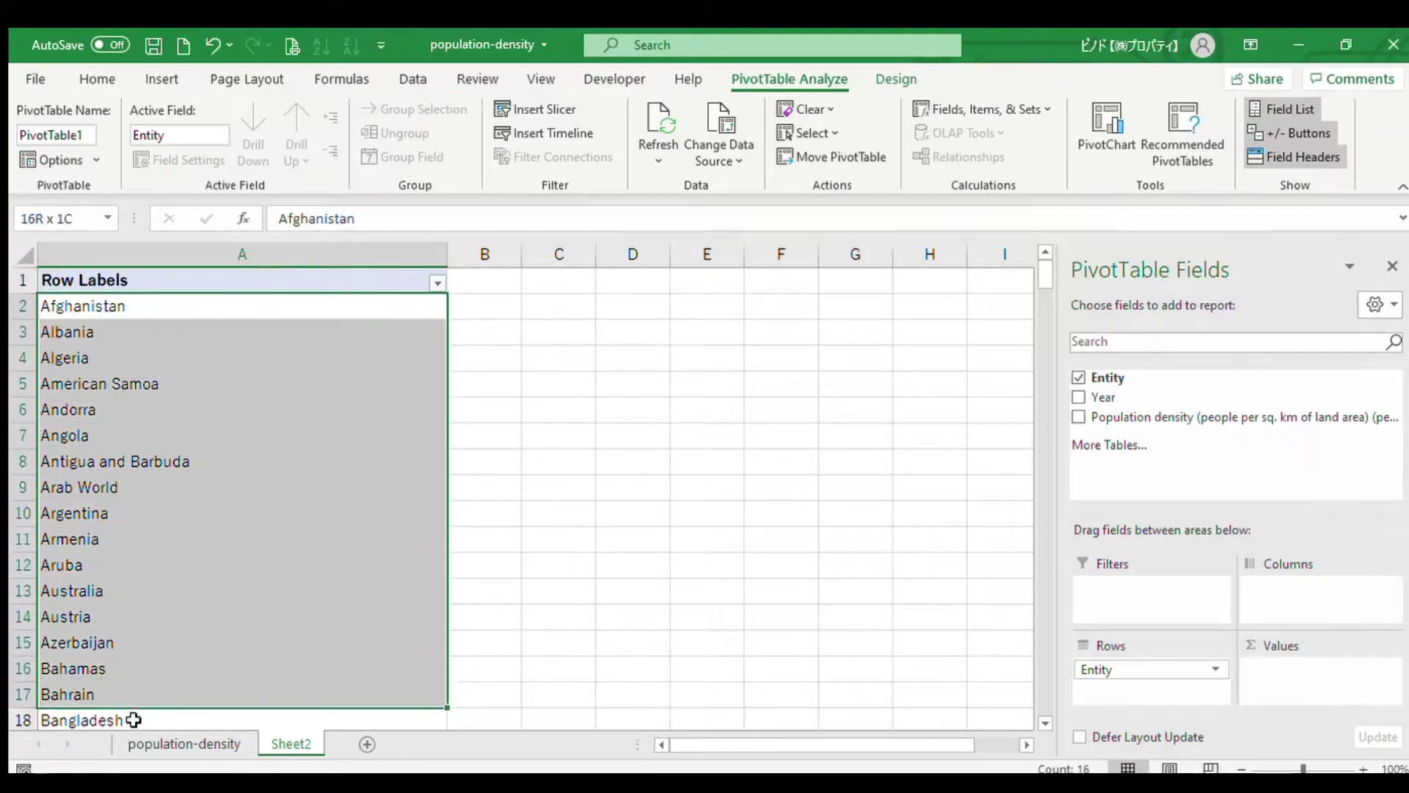
pyautogui.click(163, 284)
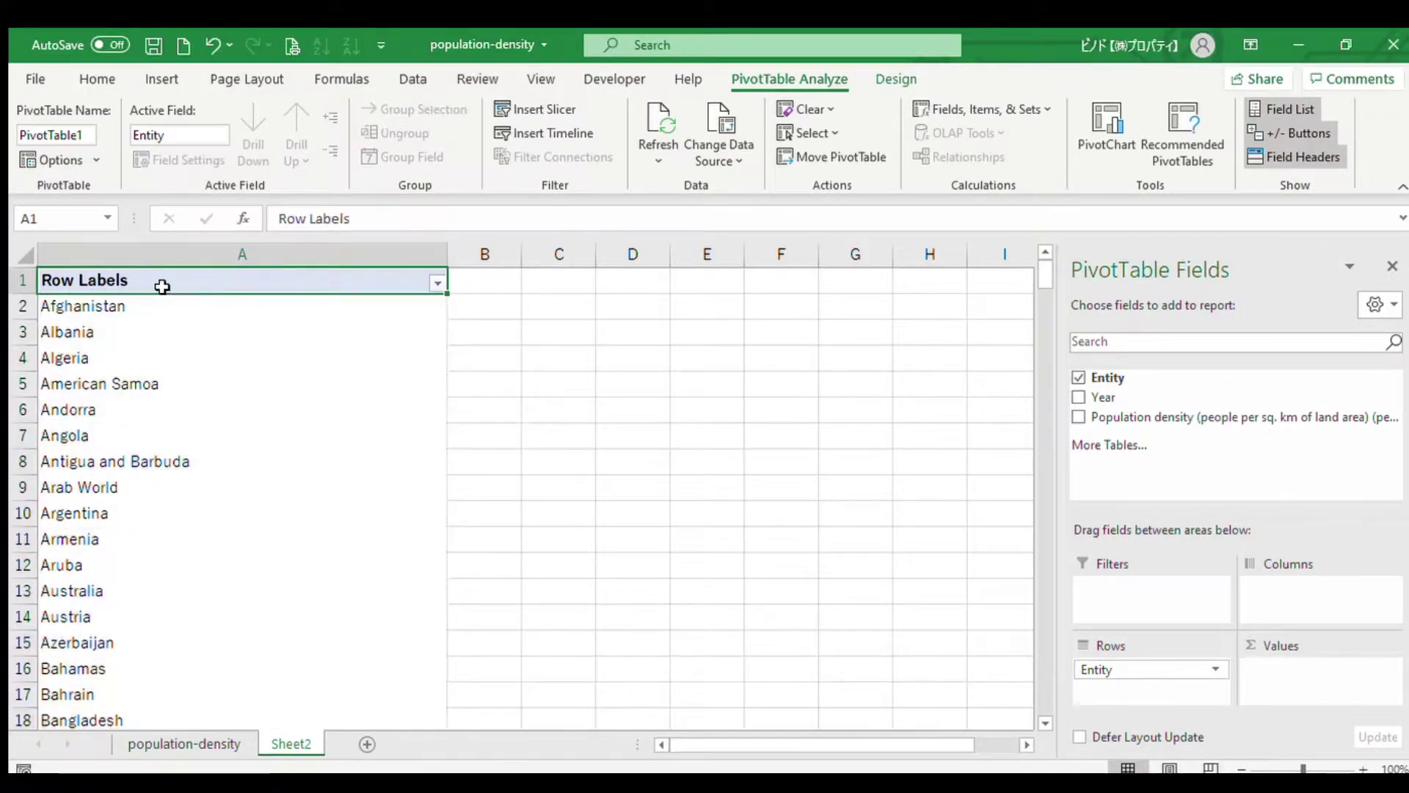
pyautogui.moveTo(1103, 397); pyautogui.dragTo(1290, 603)
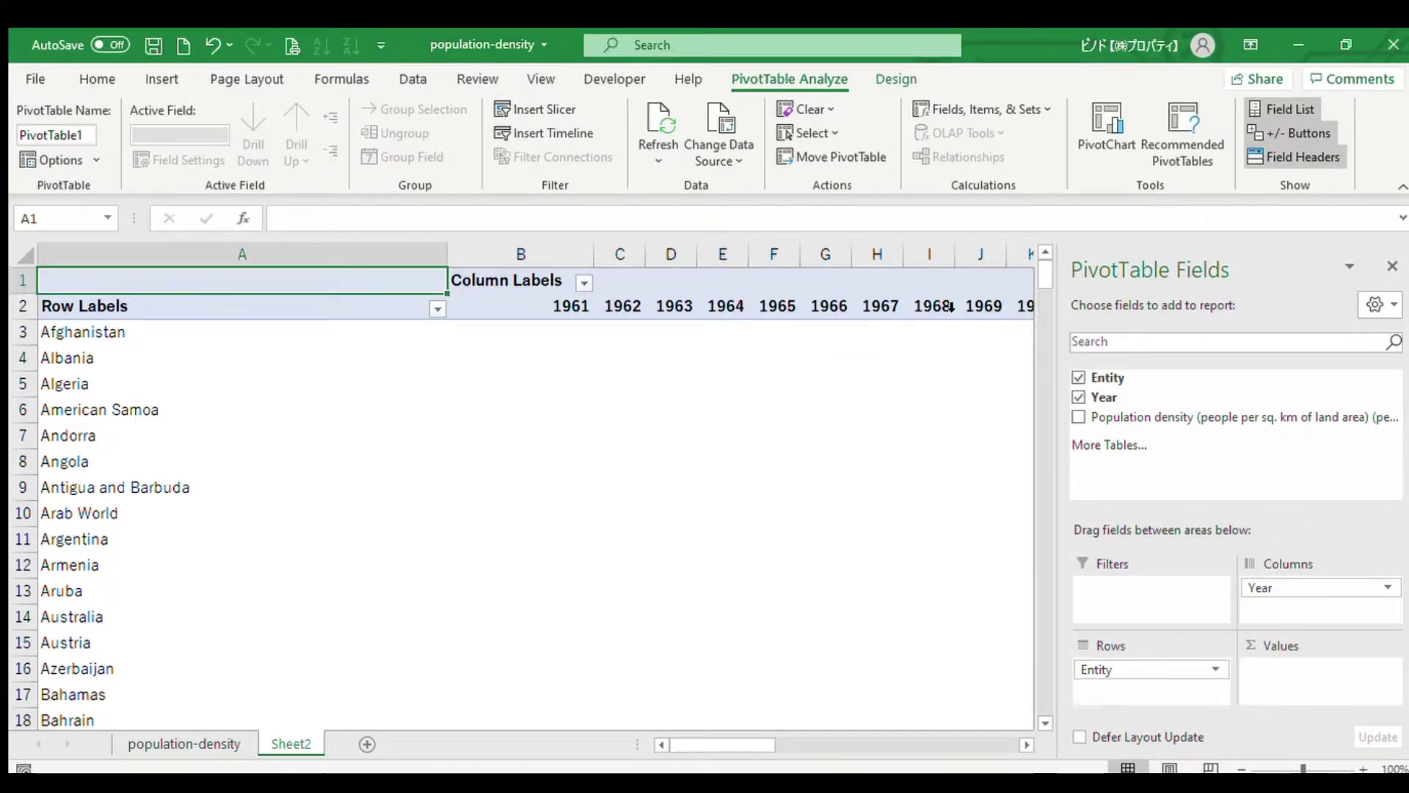
pyautogui.click(1142, 418)
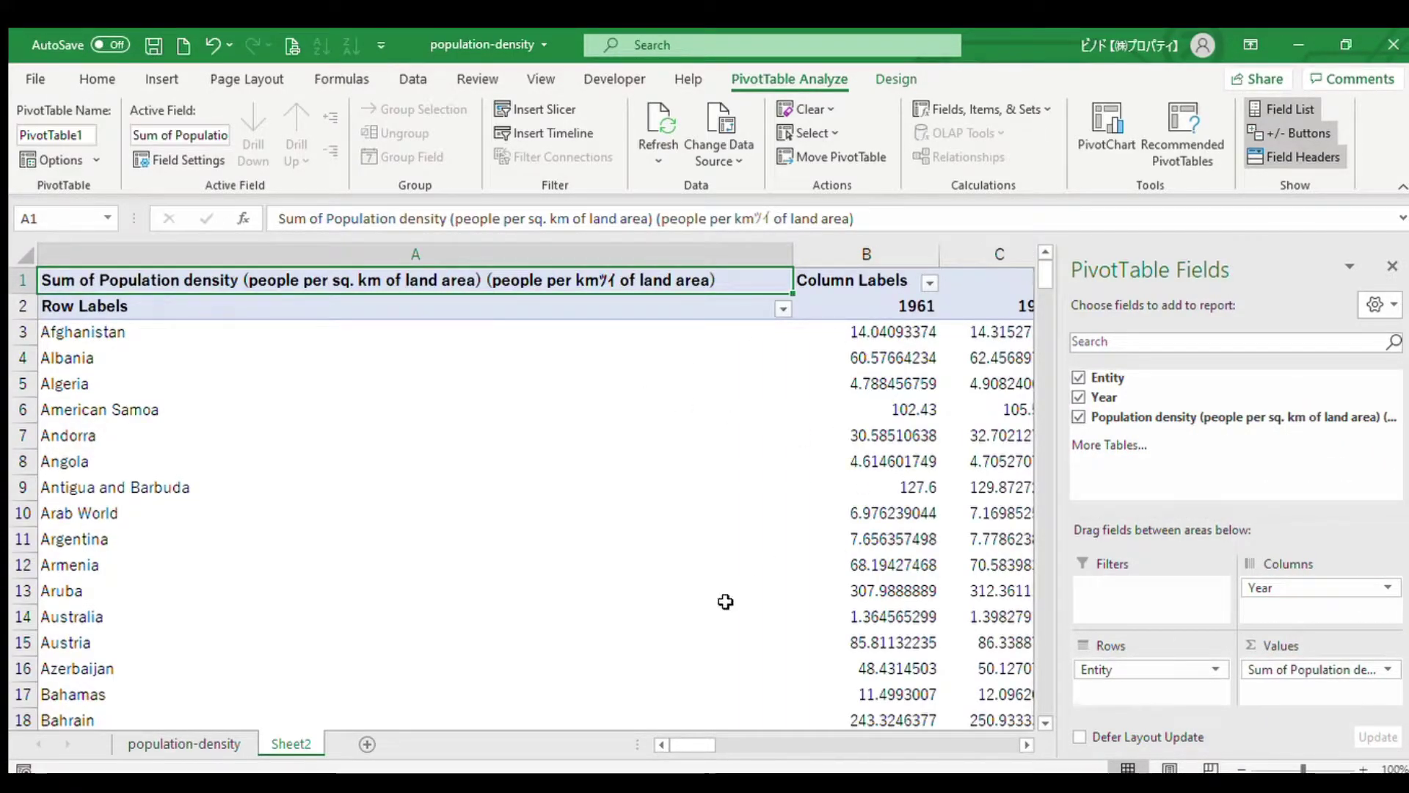
pyautogui.moveTo(697, 744); pyautogui.dragTo(650, 747)
pyautogui.click(125, 308)
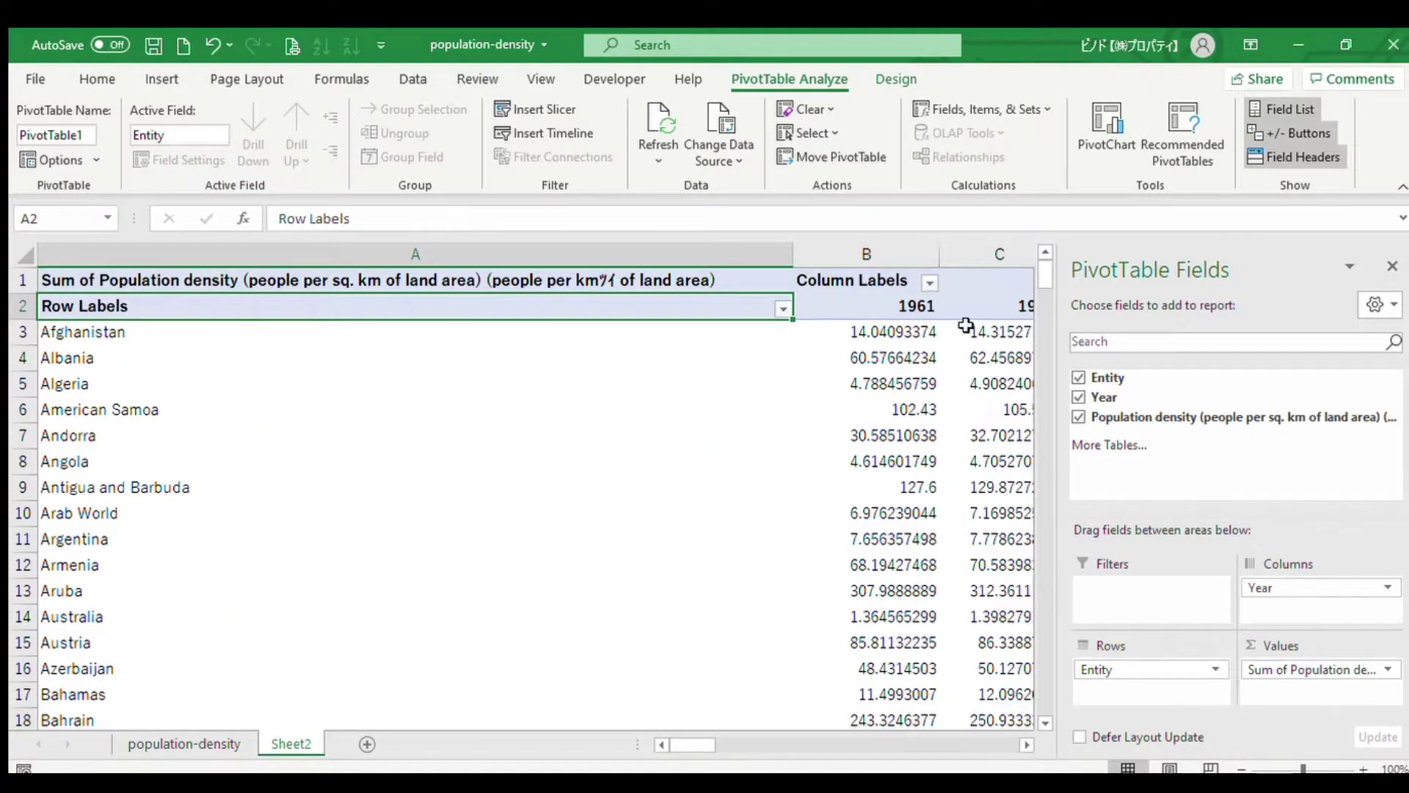
# Step: Copy the whole pivot table and paste it into a new Sheet3
pyautogui.click(1392, 266)
pyautogui.hotkey('ctrl', 'shift', 'Right')
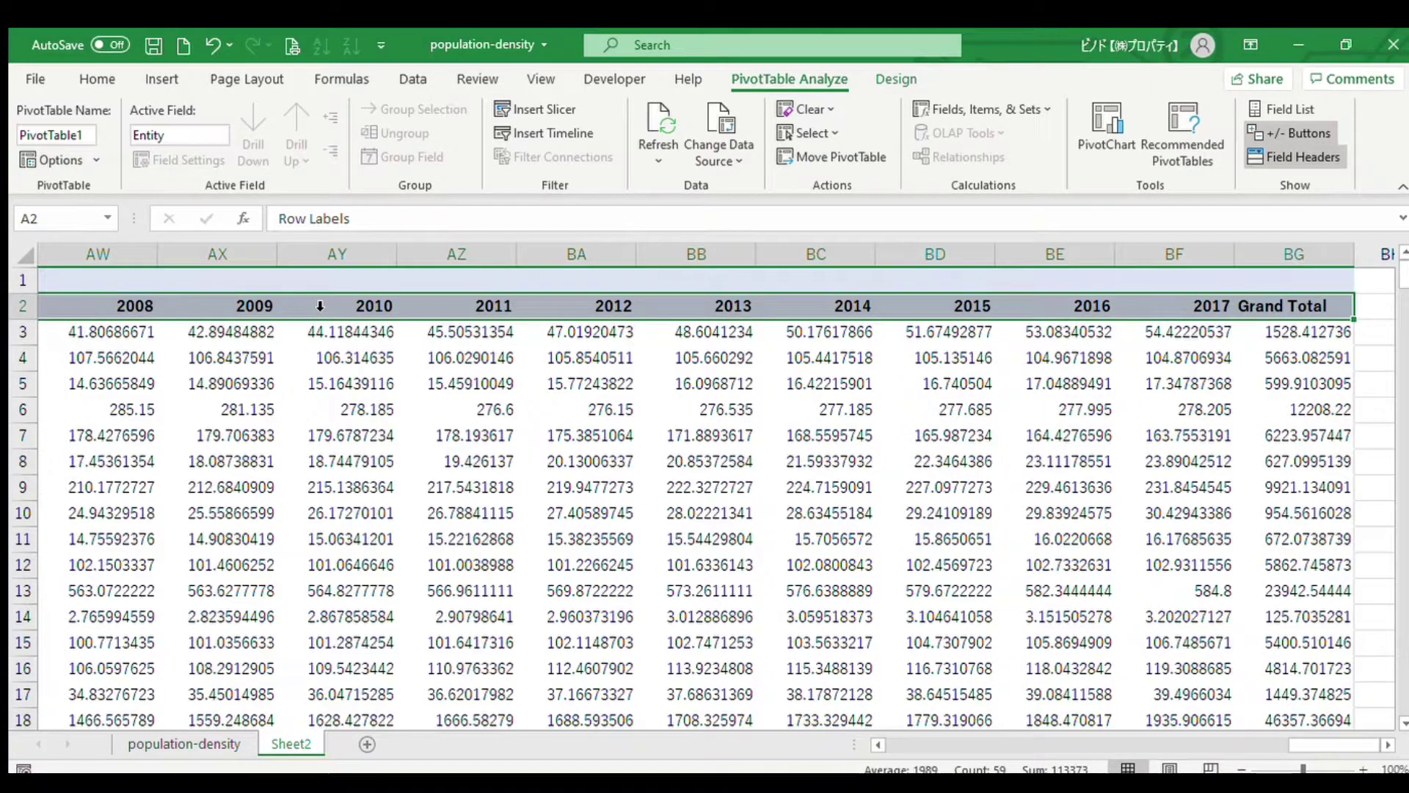
pyautogui.hotkey('ctrl', 'shift', 'Down')
pyautogui.hotkey('ctrl', 'c')
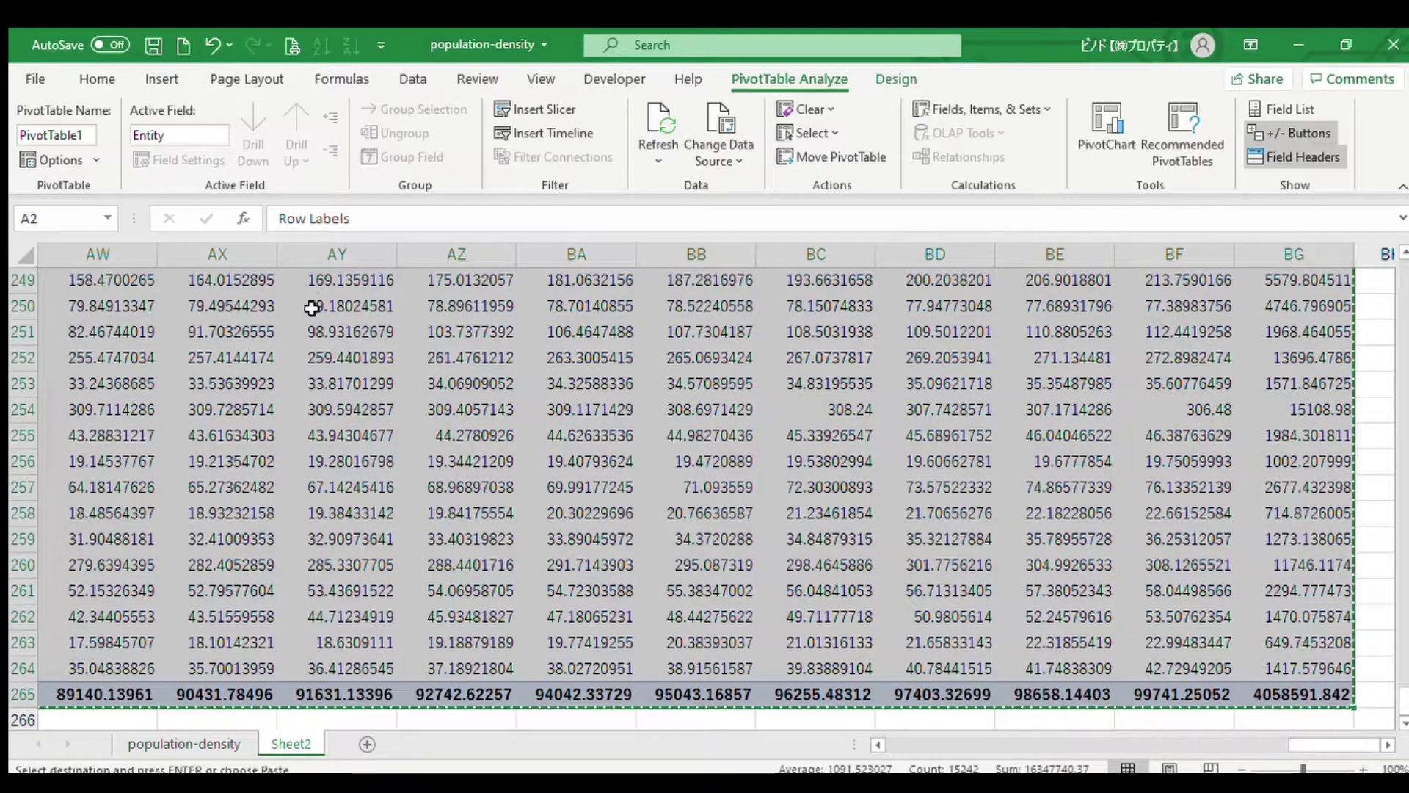
pyautogui.click(367, 743)
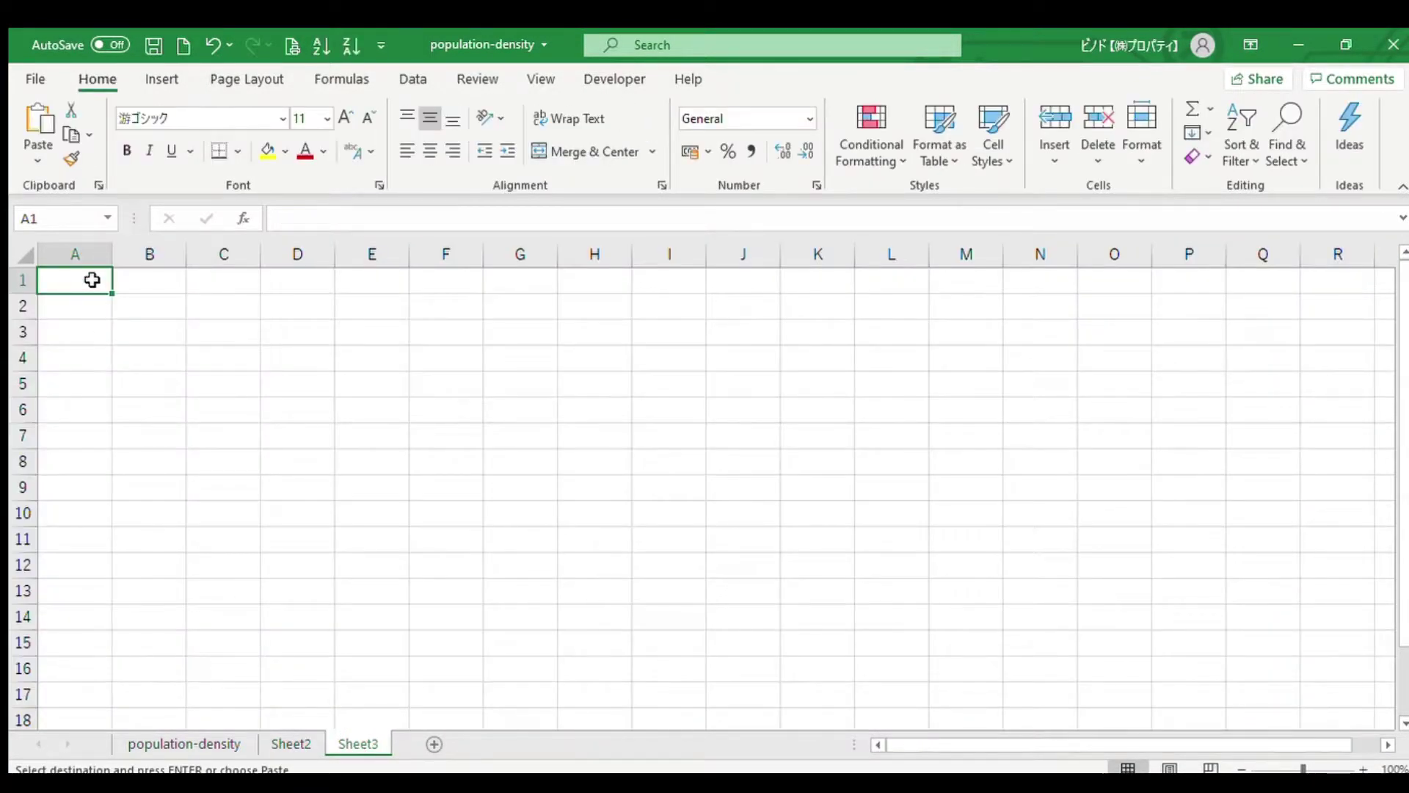
pyautogui.hotkey('ctrl', 'v')
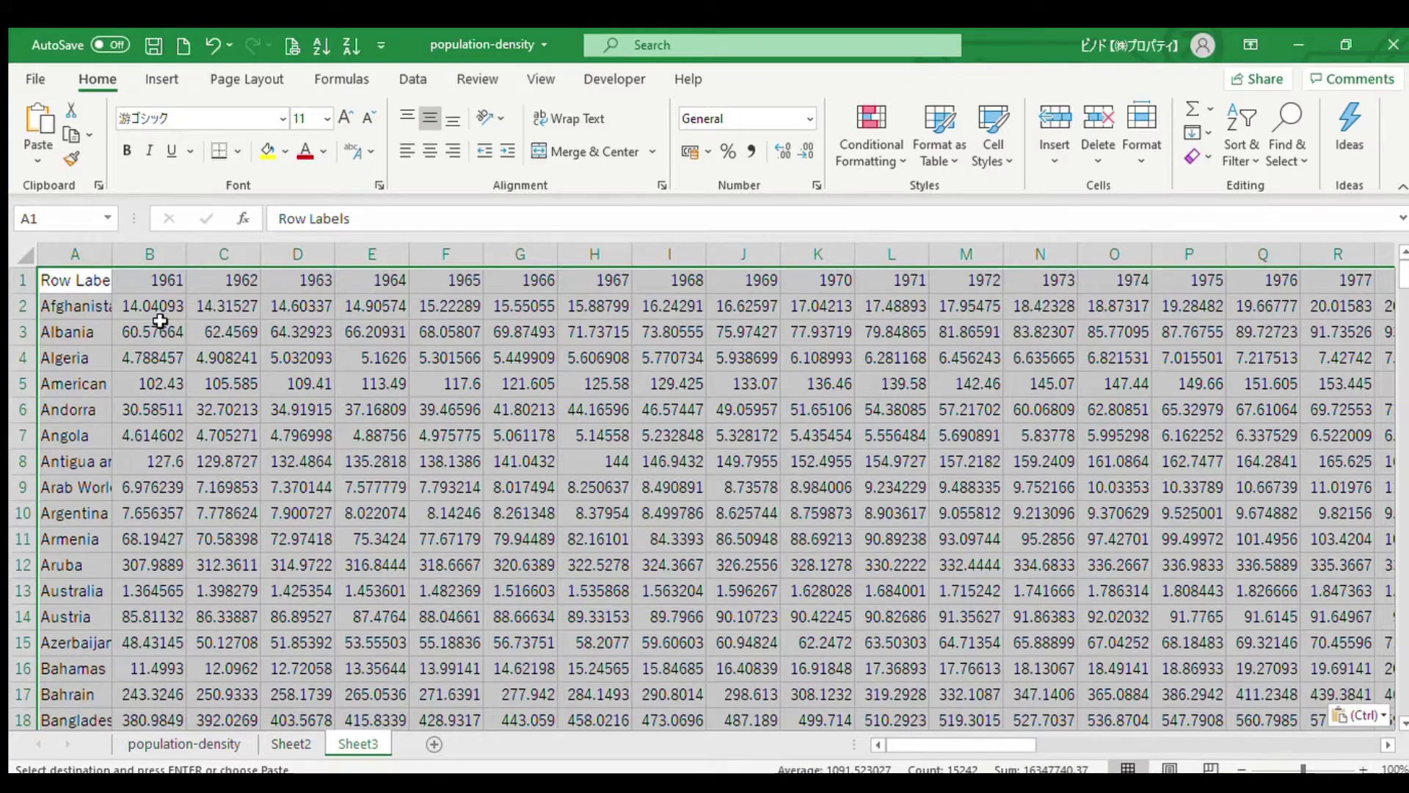
# Step: Widen column A and relabel cell A1 as 'Country'
pyautogui.moveTo(112, 253); pyautogui.dragTo(150, 253)
pyautogui.click(115, 280)
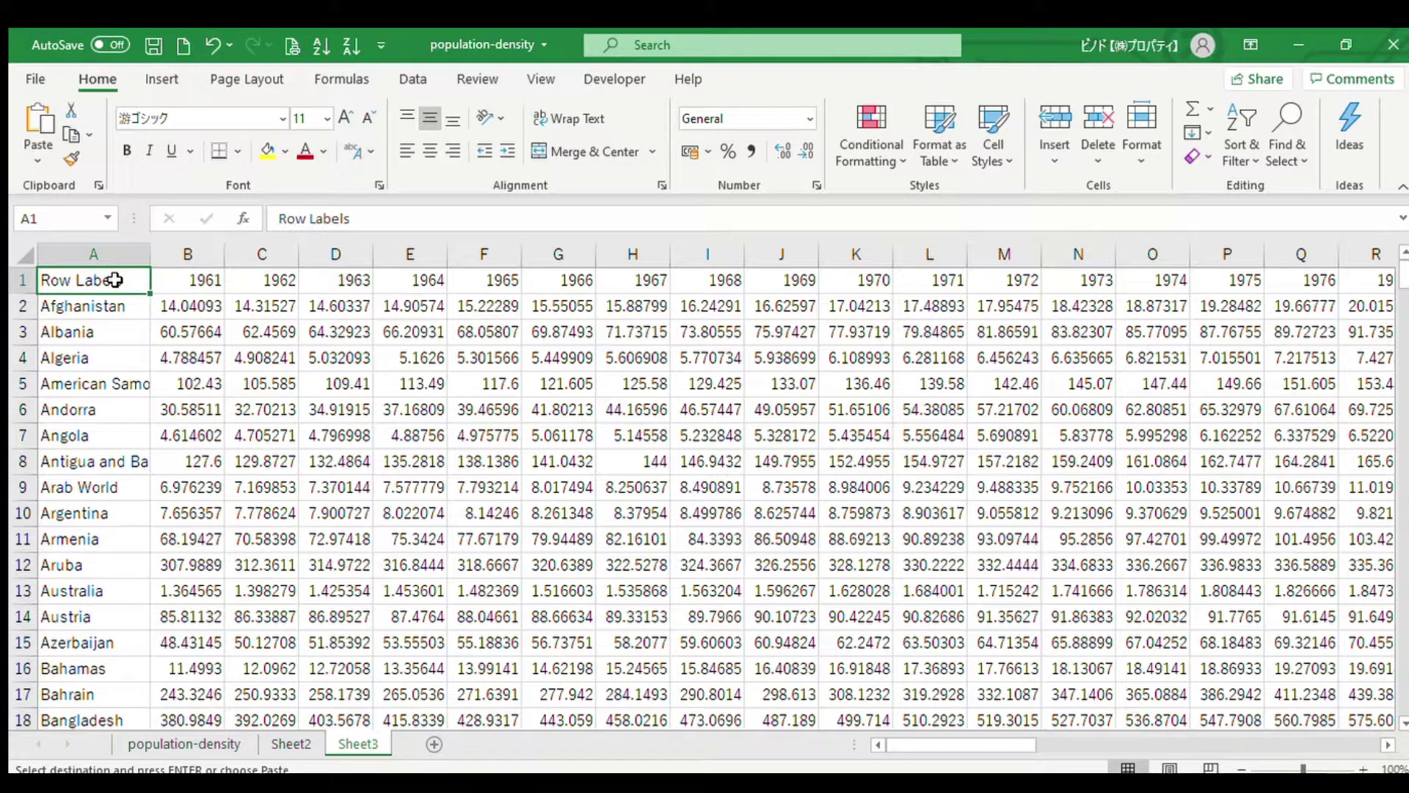
pyautogui.write('Co')
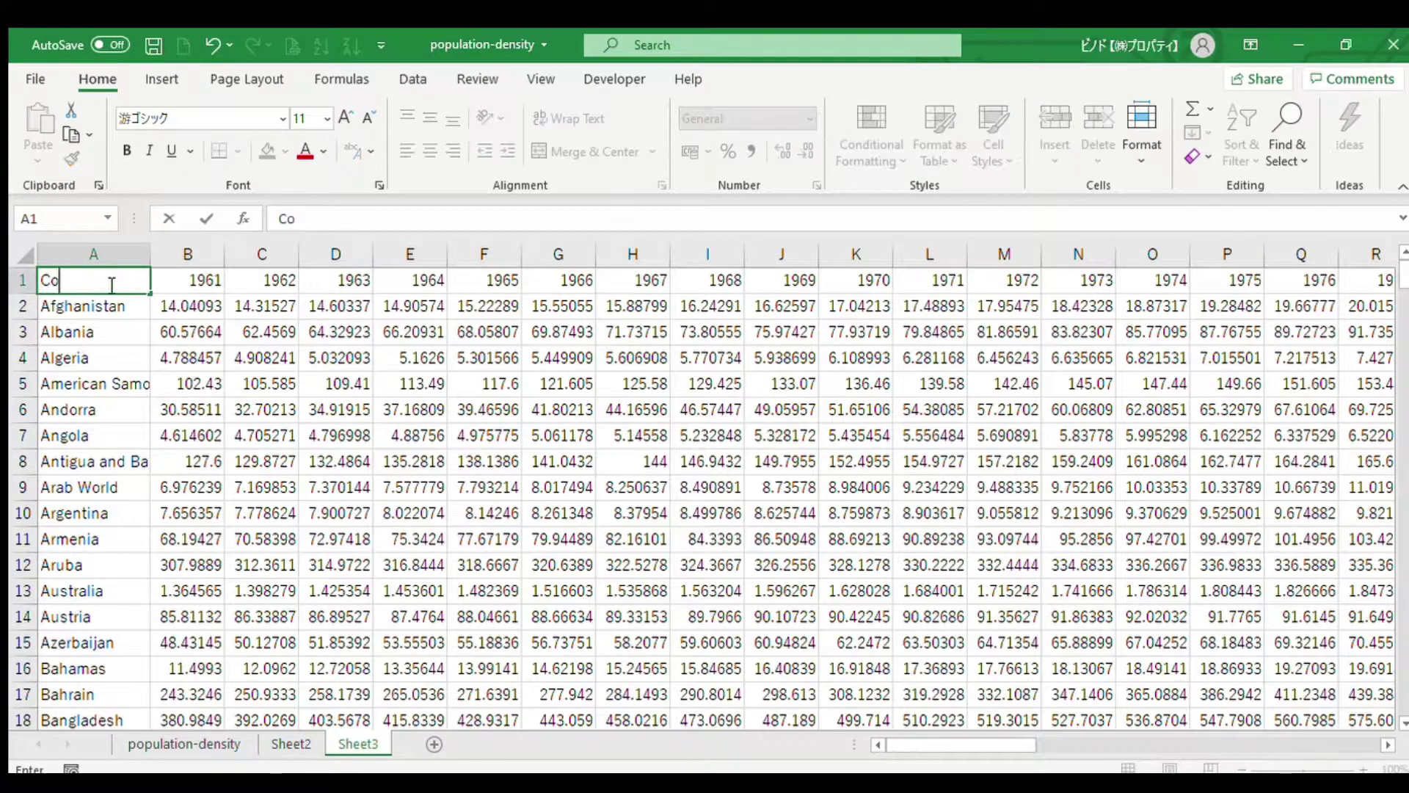
pyautogui.write('untry')
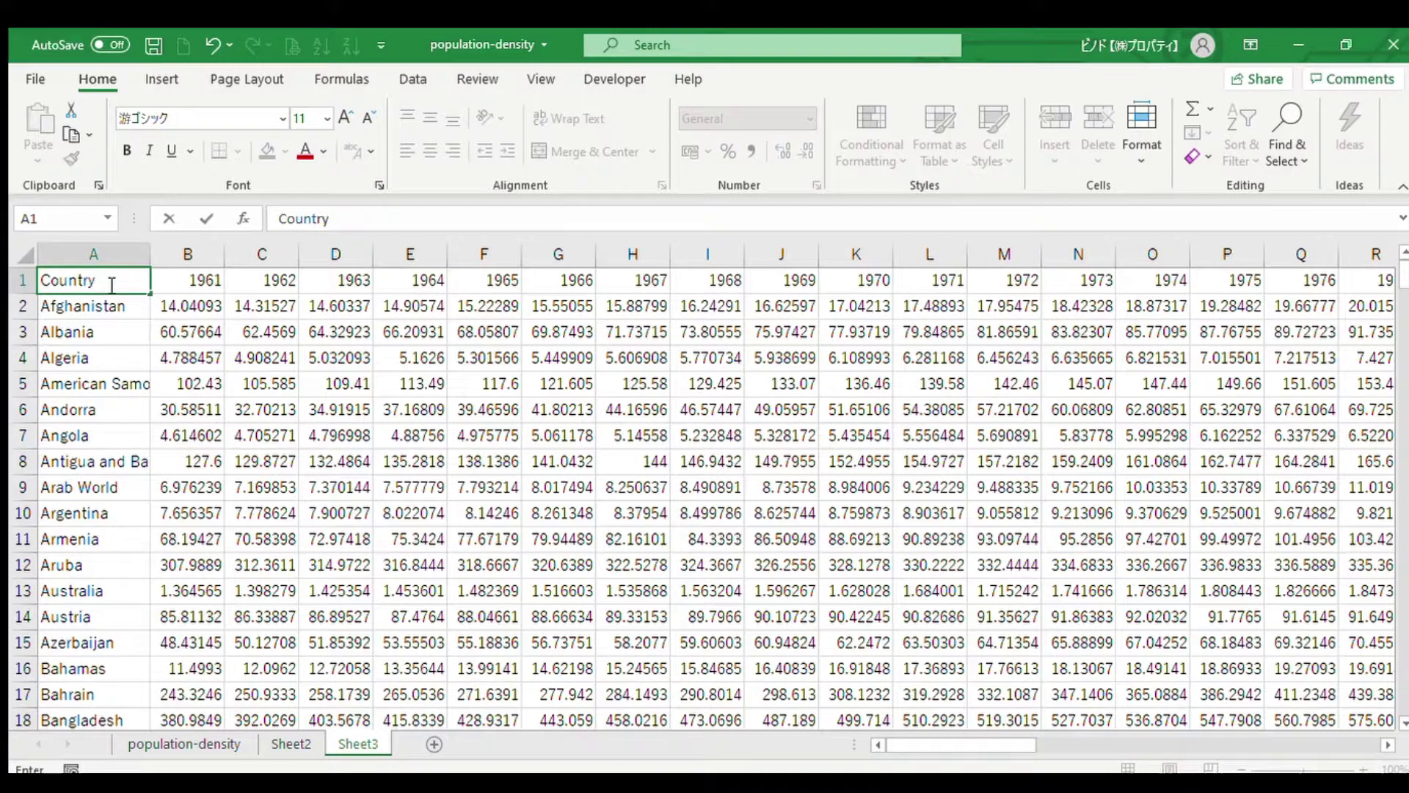
pyautogui.click(183, 286)
# Step: Clear the Grand Total column BG and the Grand Total row 264
pyautogui.moveTo(195, 285); pyautogui.dragTo(1294, 265)
pyautogui.click(1286, 266)
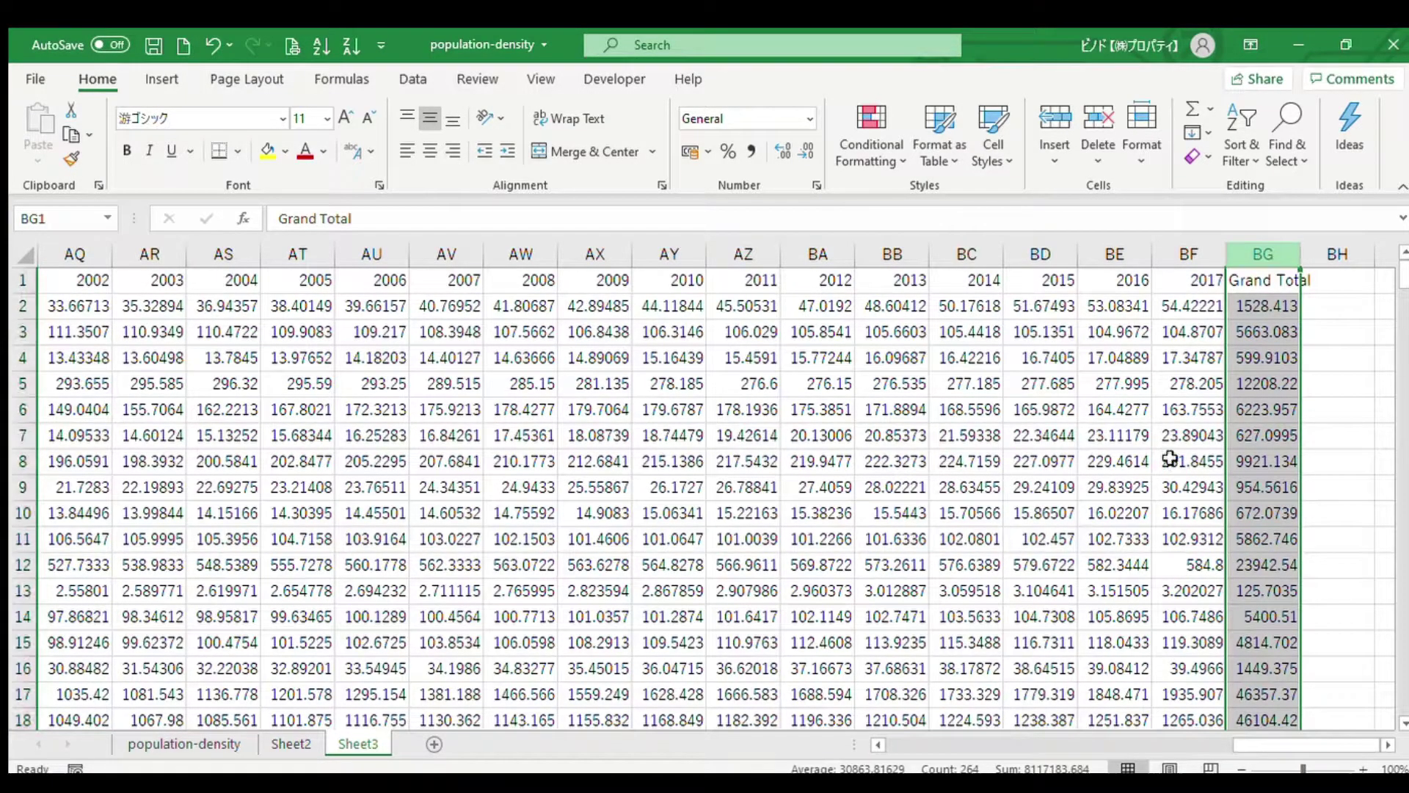
pyautogui.press('Delete')
pyautogui.hscroll(-1, 948, 745)
pyautogui.hotkey('ctrl', 'Home')
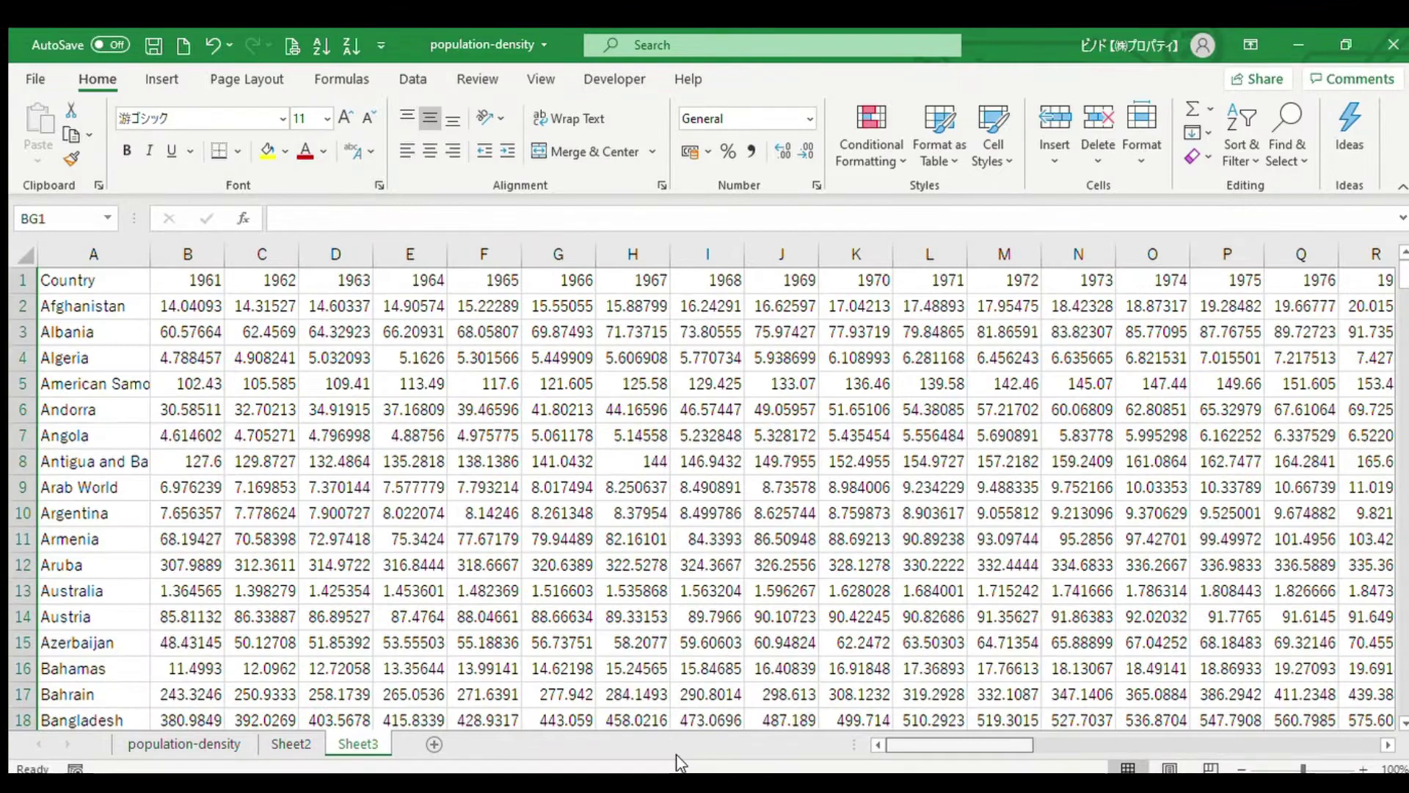
pyautogui.click(104, 323)
pyautogui.scroll(-20, 102, 323)
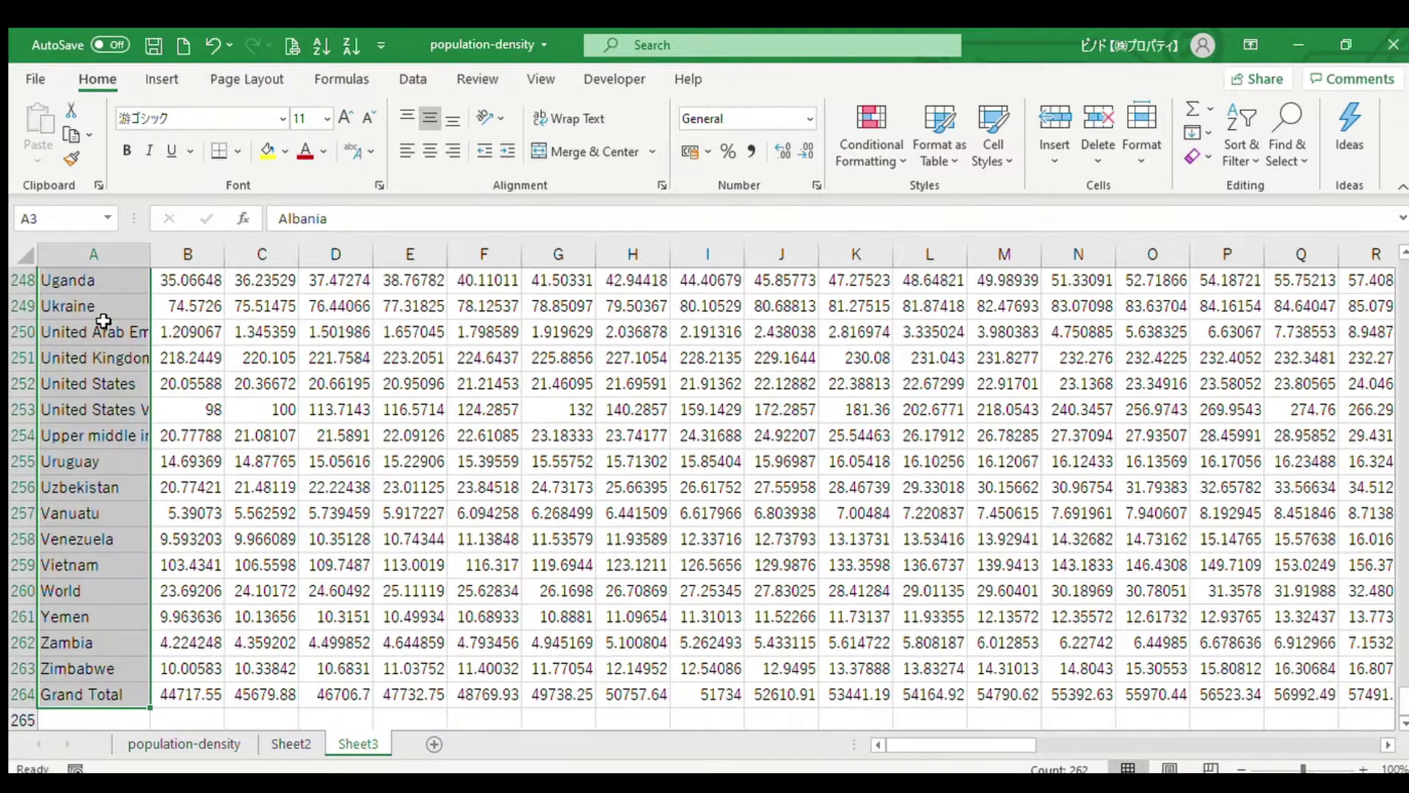
pyautogui.click(20, 695)
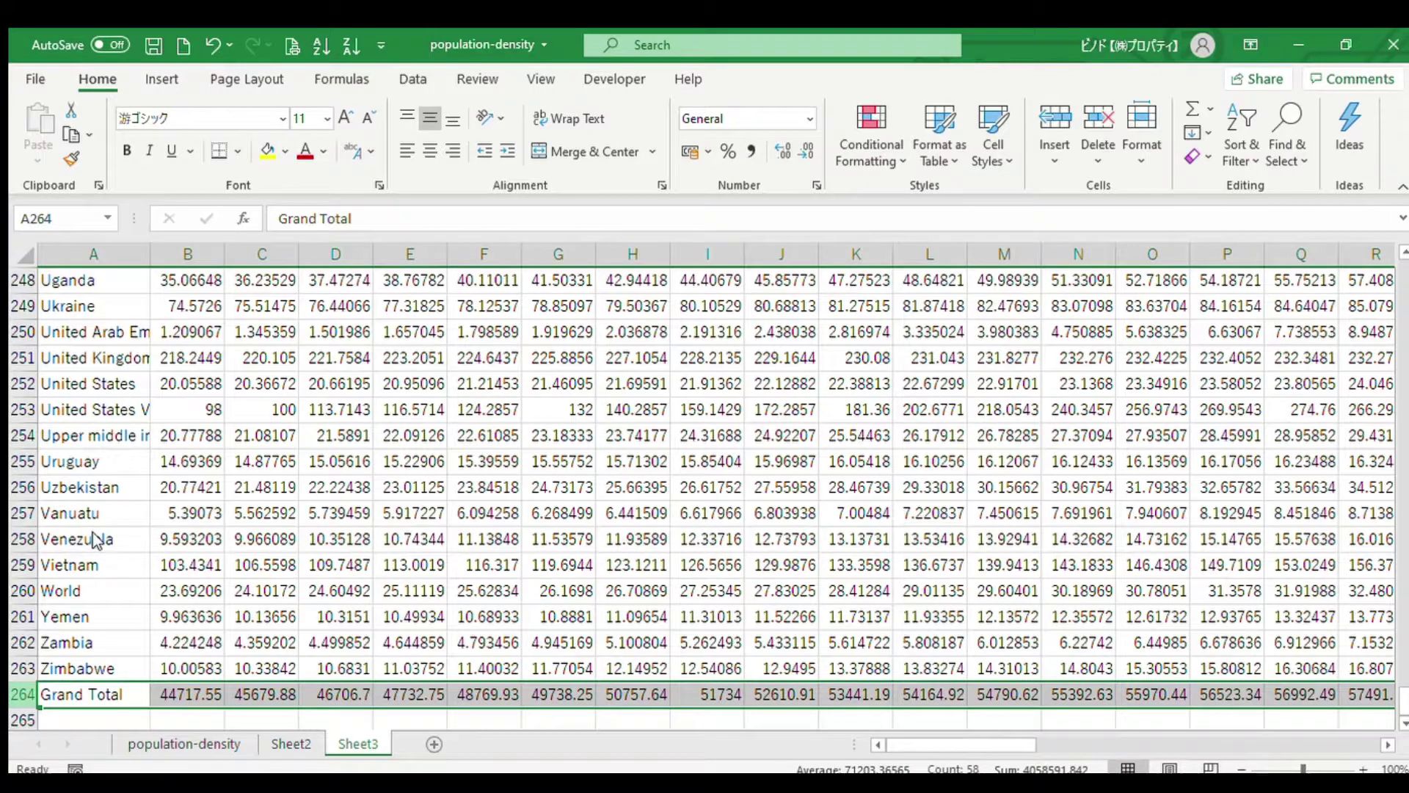
pyautogui.press('Delete')
pyautogui.moveTo(1401, 697); pyautogui.dragTo(1403, 273)
# Step: Insert a blank column B headed 'flag image' and save the workbook
pyautogui.click(168, 261)
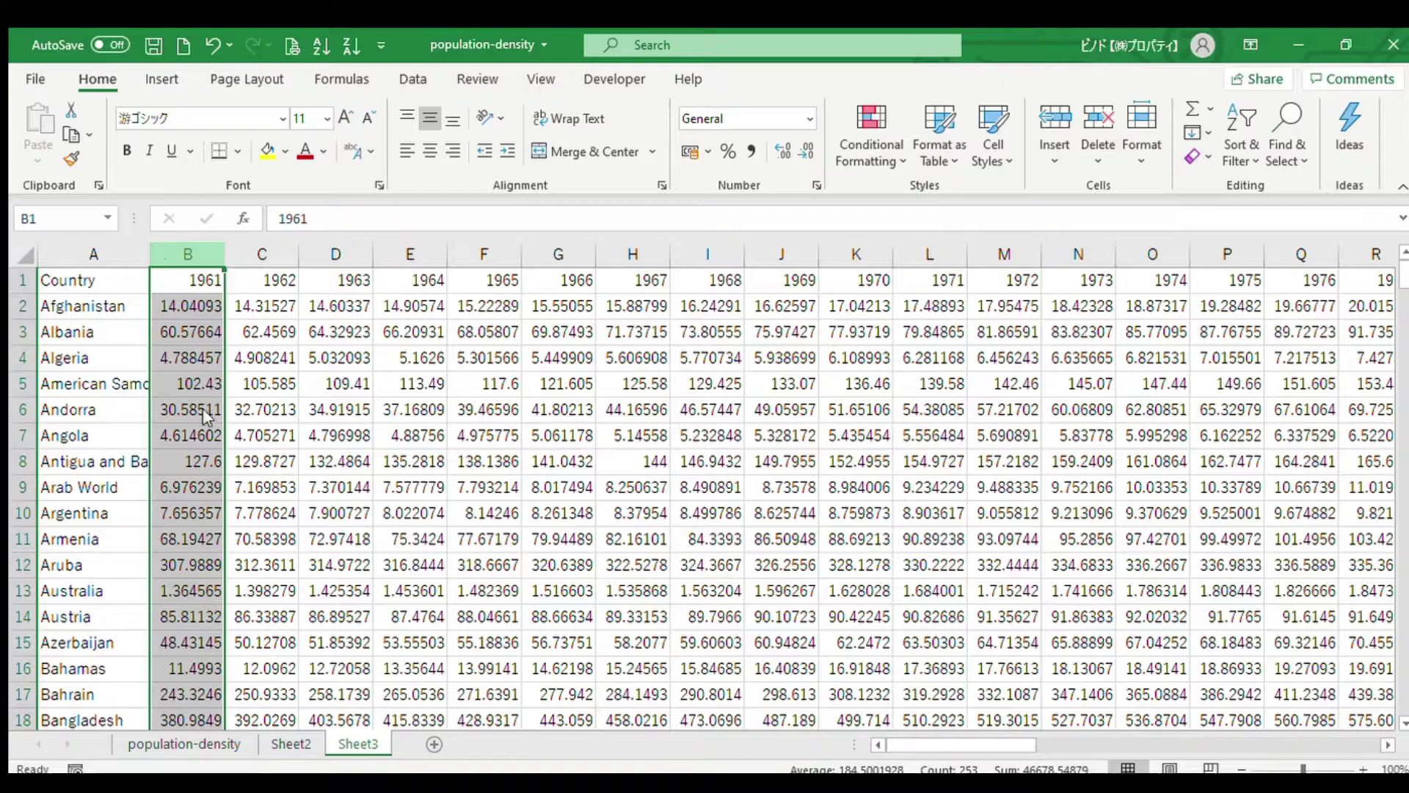
pyautogui.hotkey('ctrl', '+')
pyautogui.click(189, 312)
pyautogui.click(188, 285)
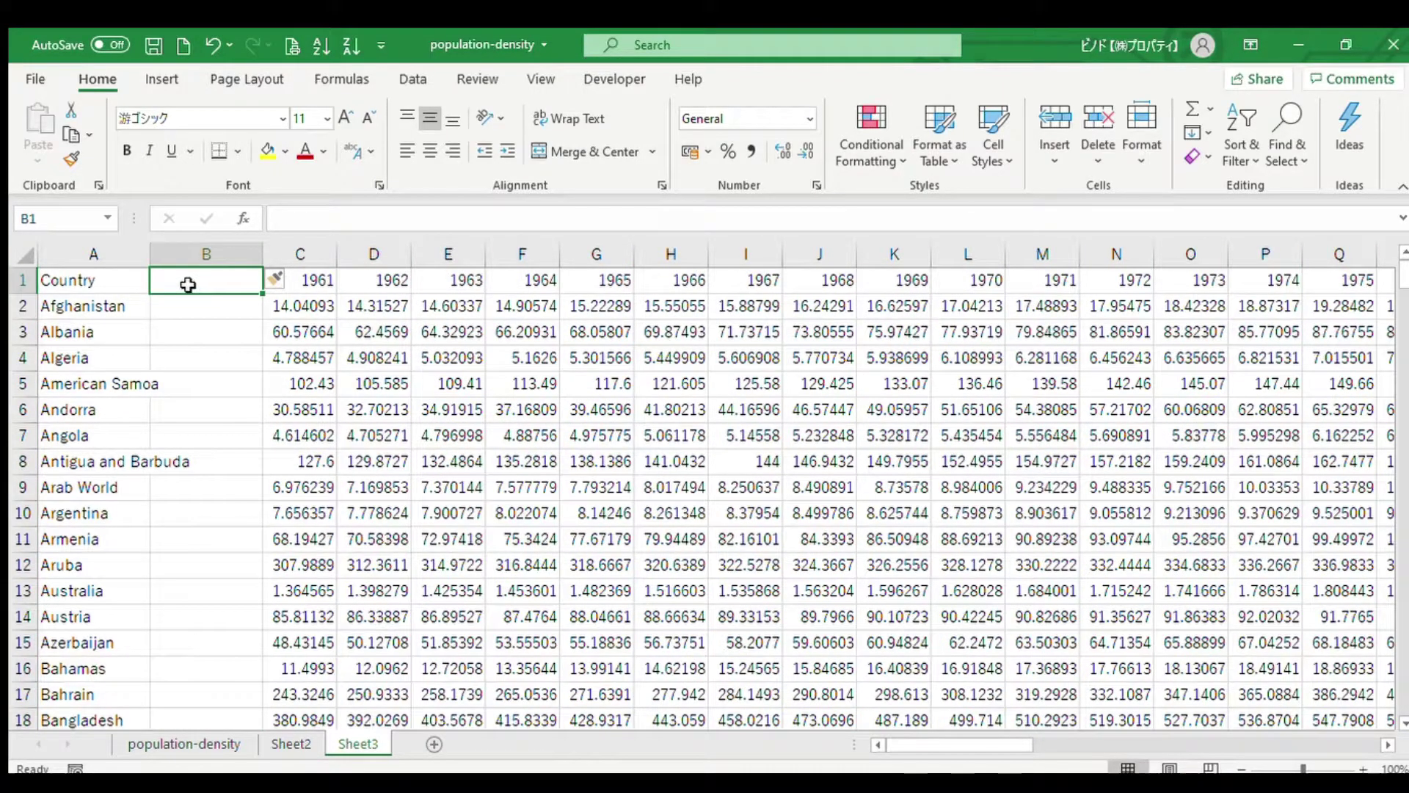
pyautogui.write('flag image')
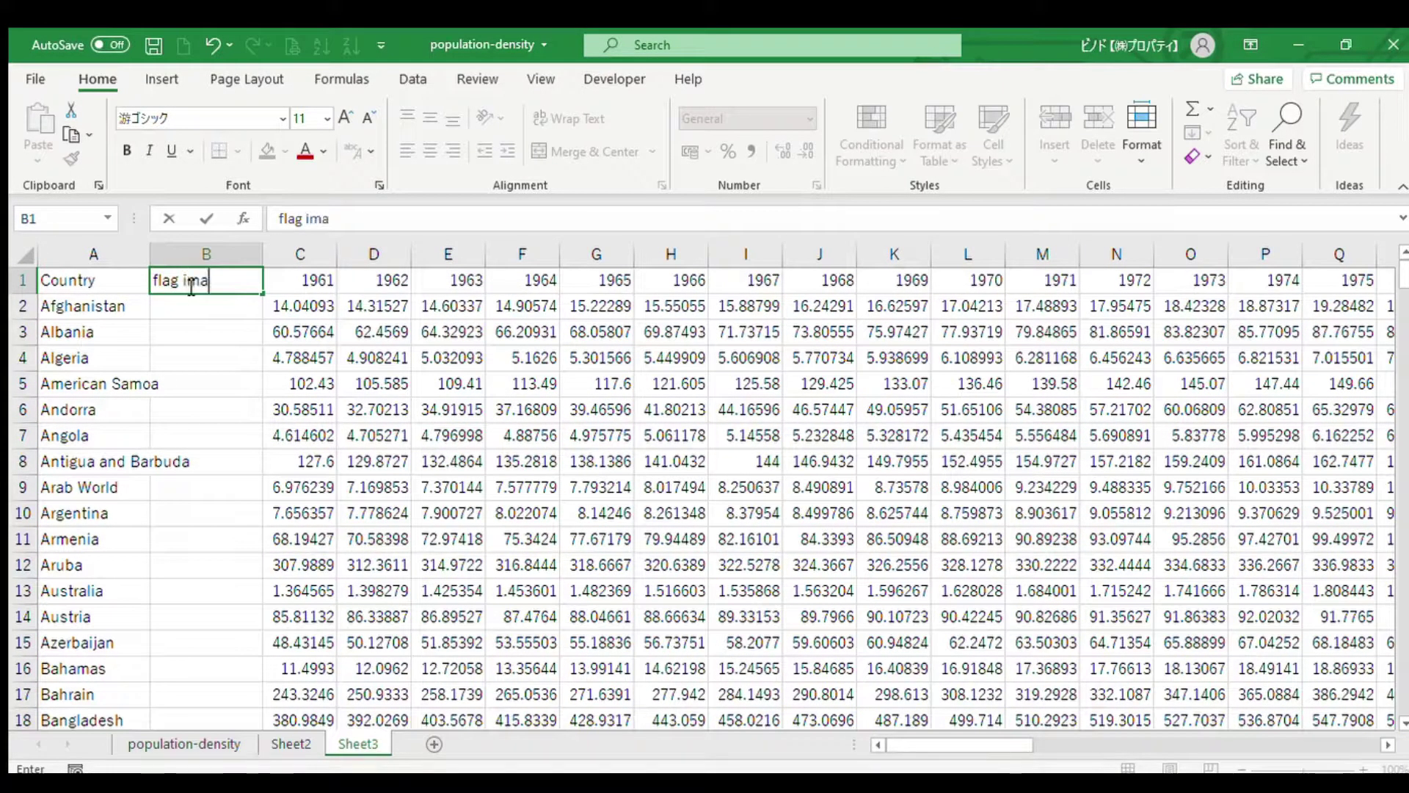
pyautogui.click(204, 309)
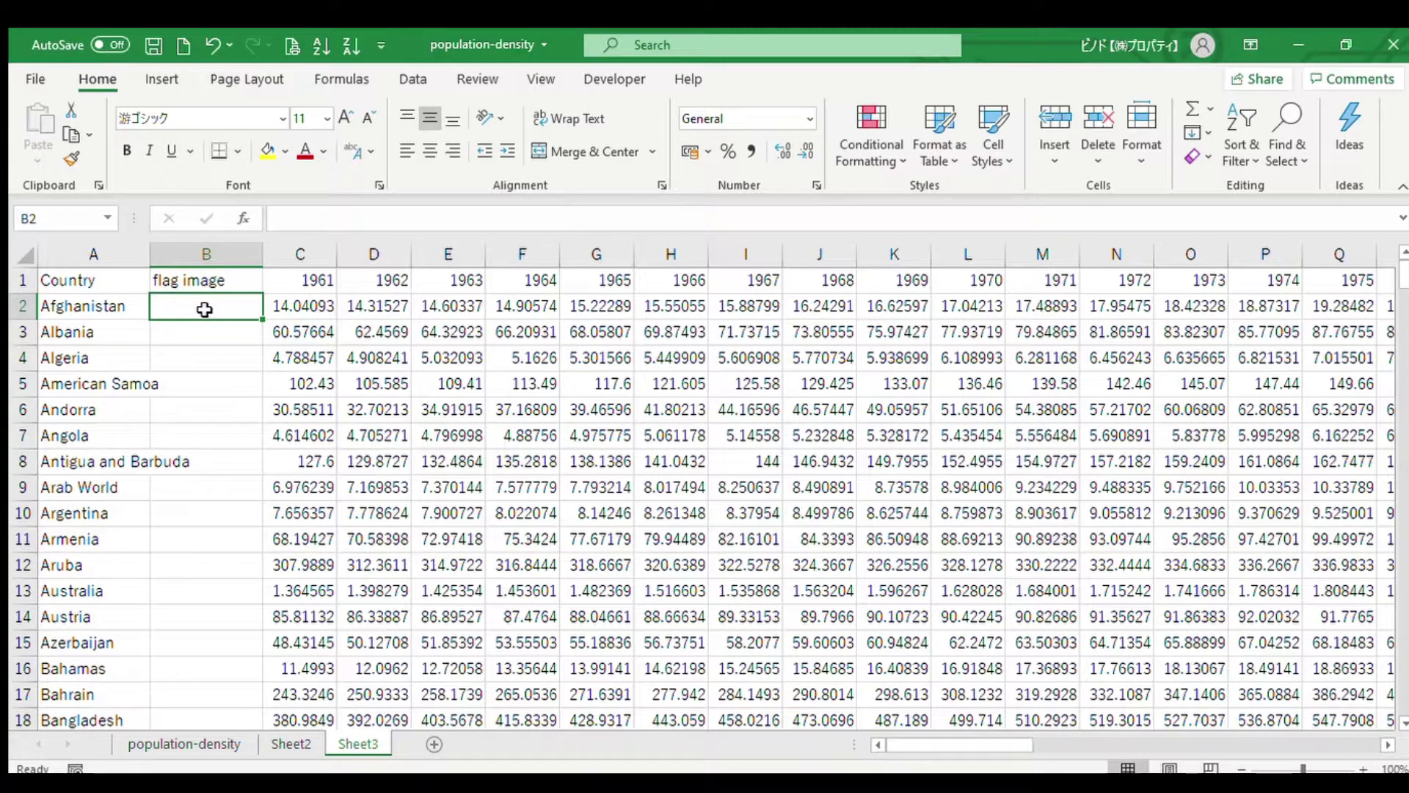
pyautogui.hotkey('ctrl', 's')
# Step: Scroll to the end of the Country list and select World and Upper middle income
pyautogui.click(111, 306)
pyautogui.scroll(-11, 168, 514)
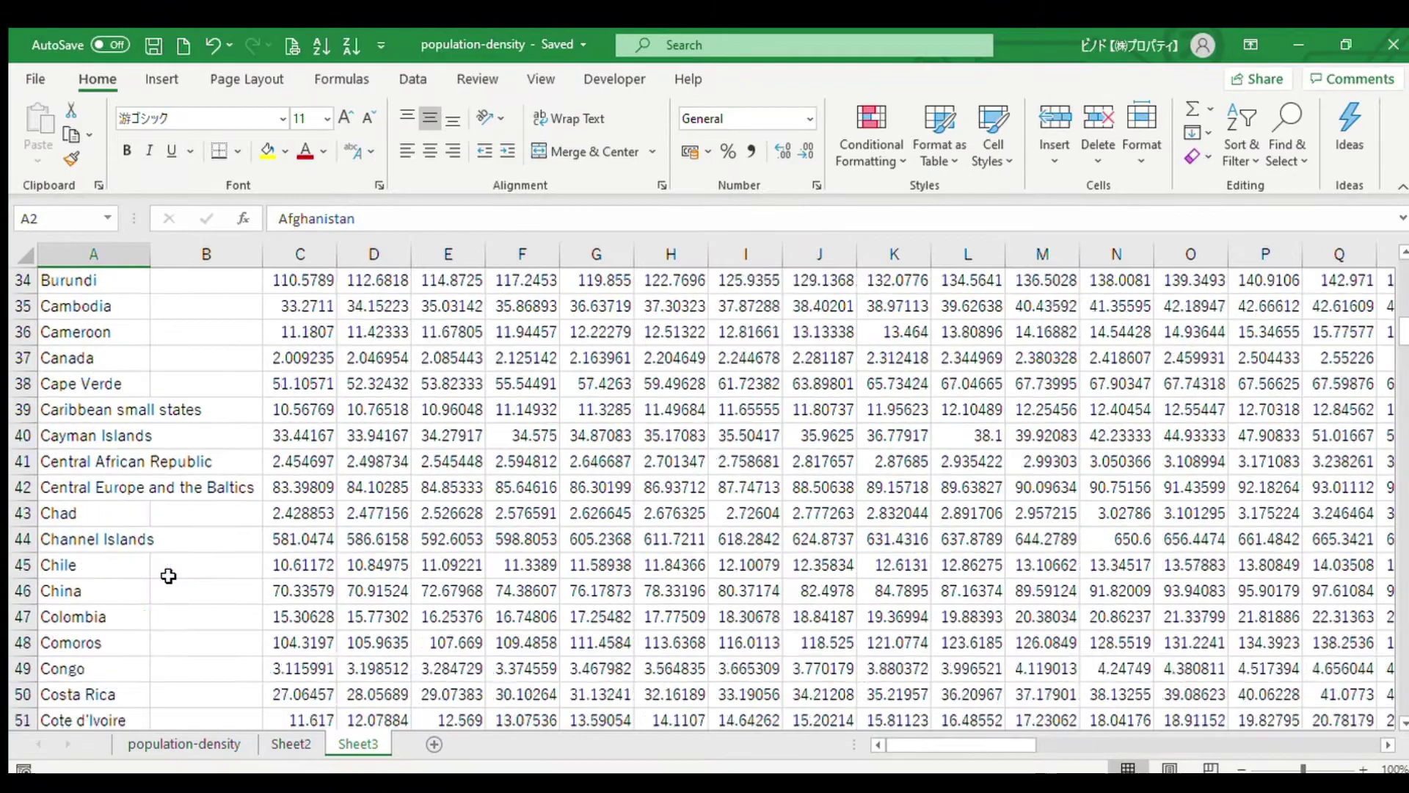
pyautogui.scroll(-7, 168, 575)
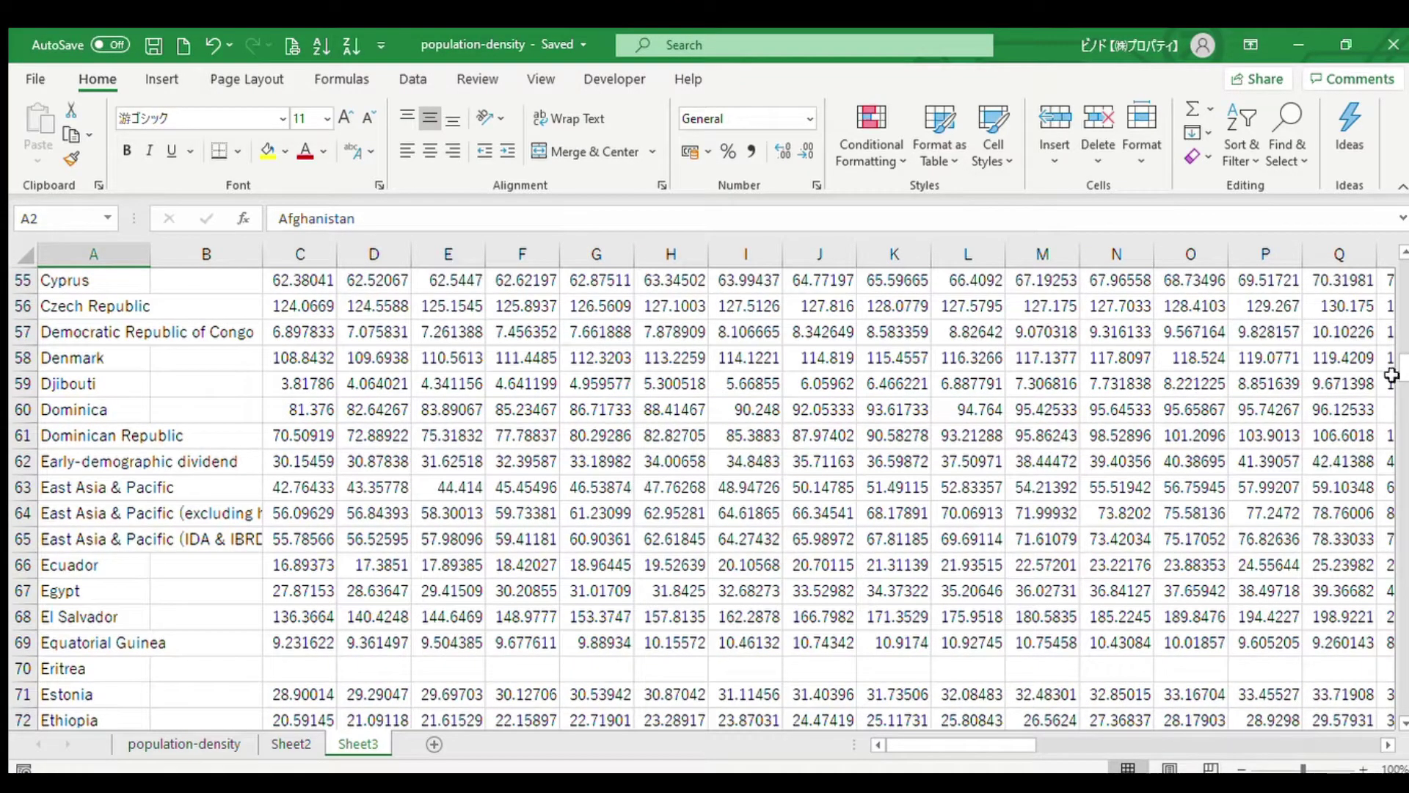
pyautogui.moveTo(1404, 363); pyautogui.dragTo(1402, 273)
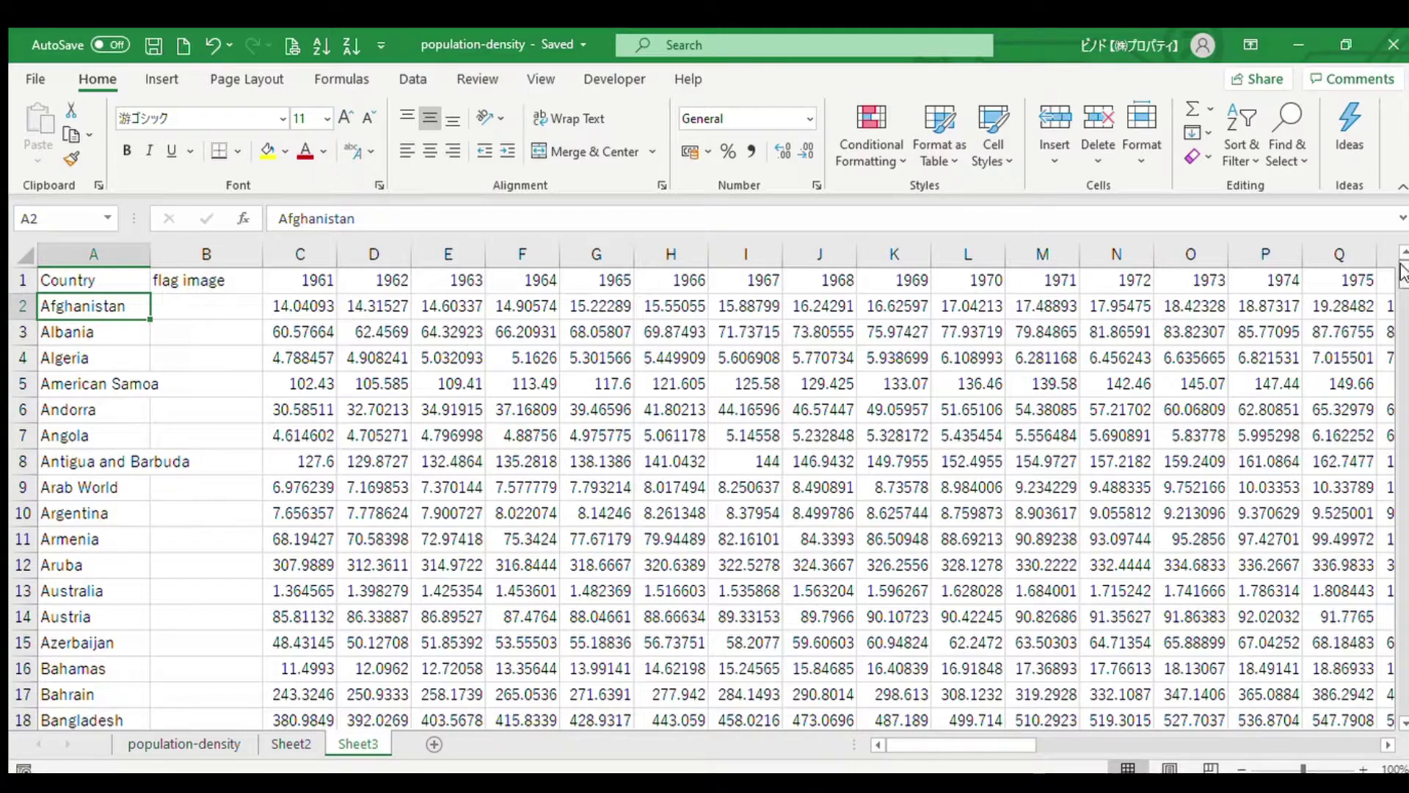
pyautogui.scroll(-20, 59, 594)
pyautogui.scroll(-3, 59, 594)
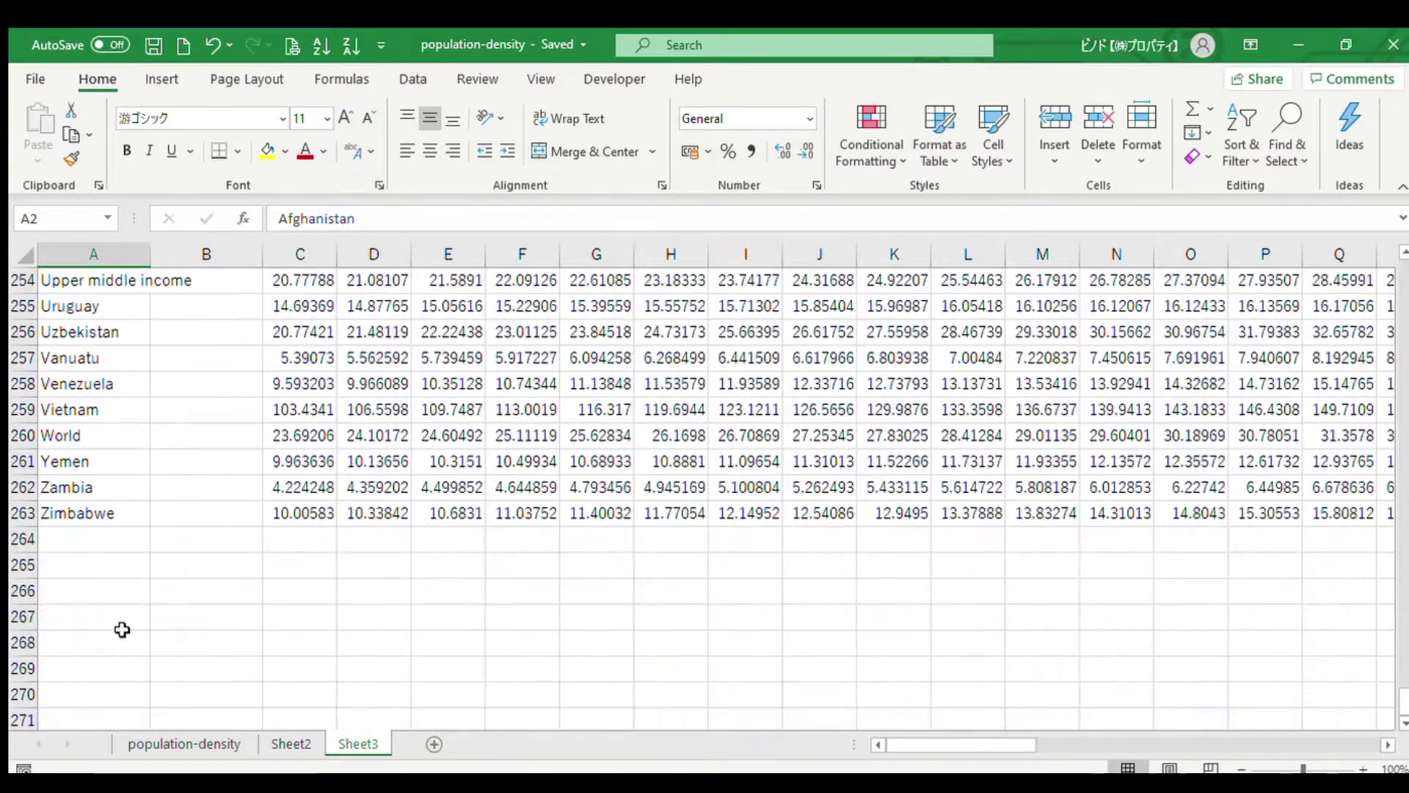
pyautogui.click(20, 435)
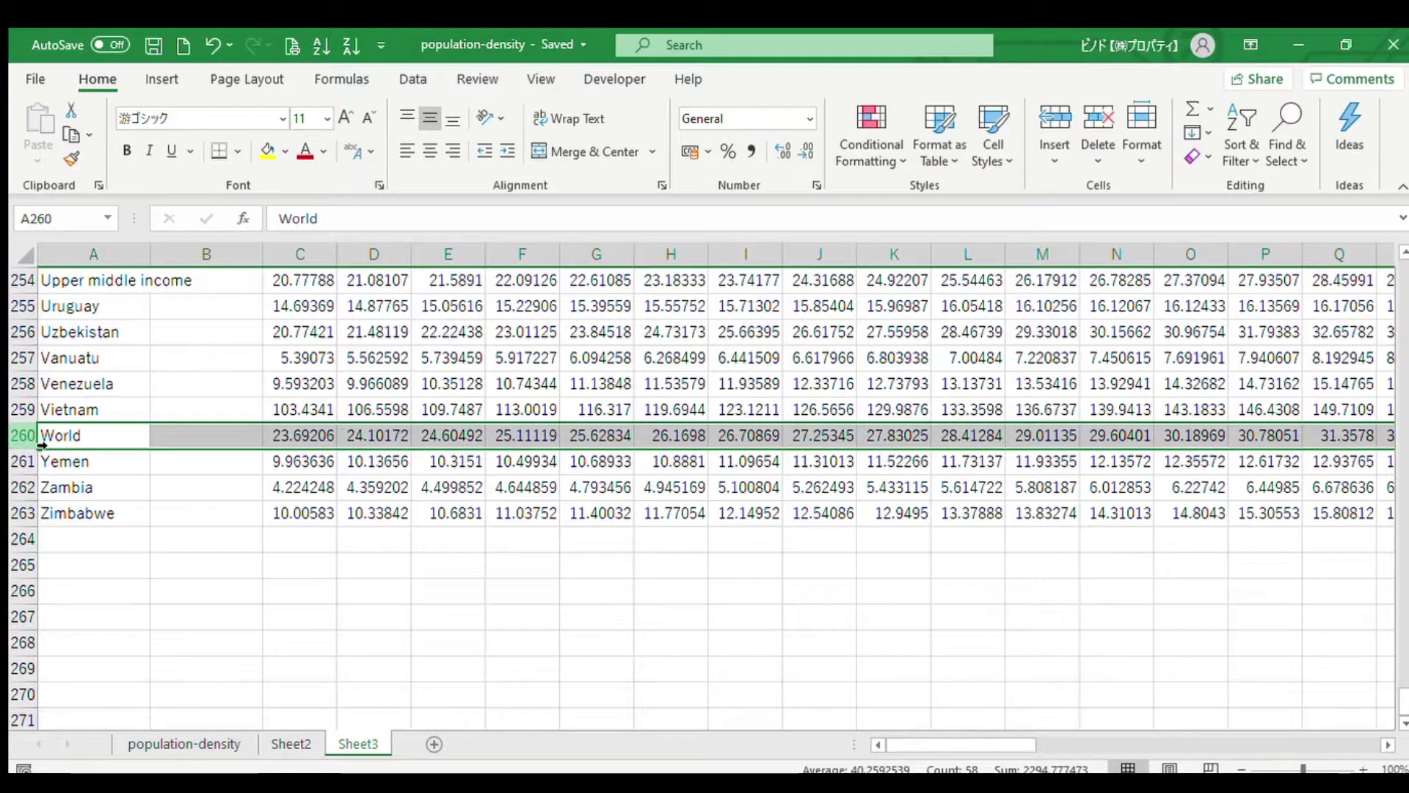
pyautogui.click(57, 435)
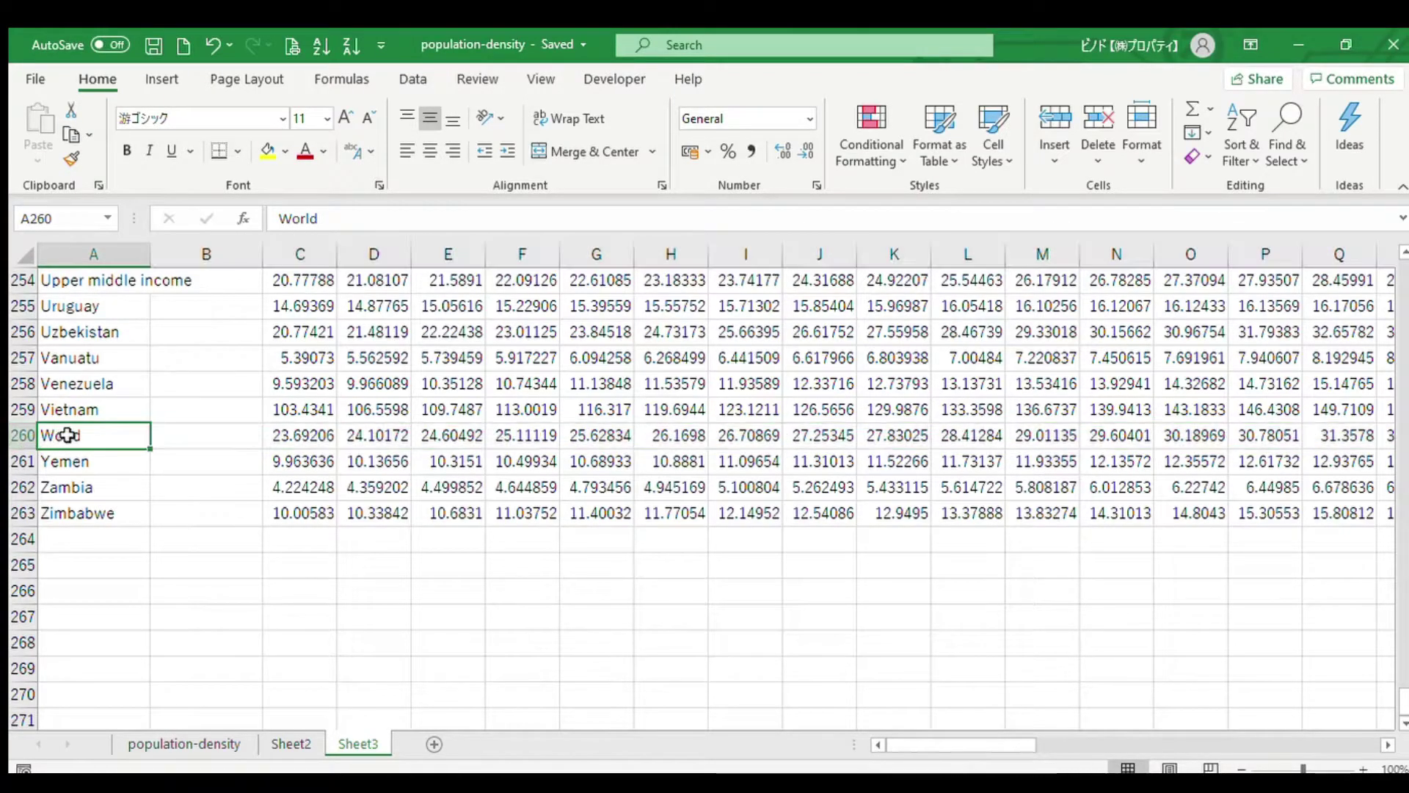
pyautogui.scroll(1, 157, 466)
pyautogui.click(119, 359)
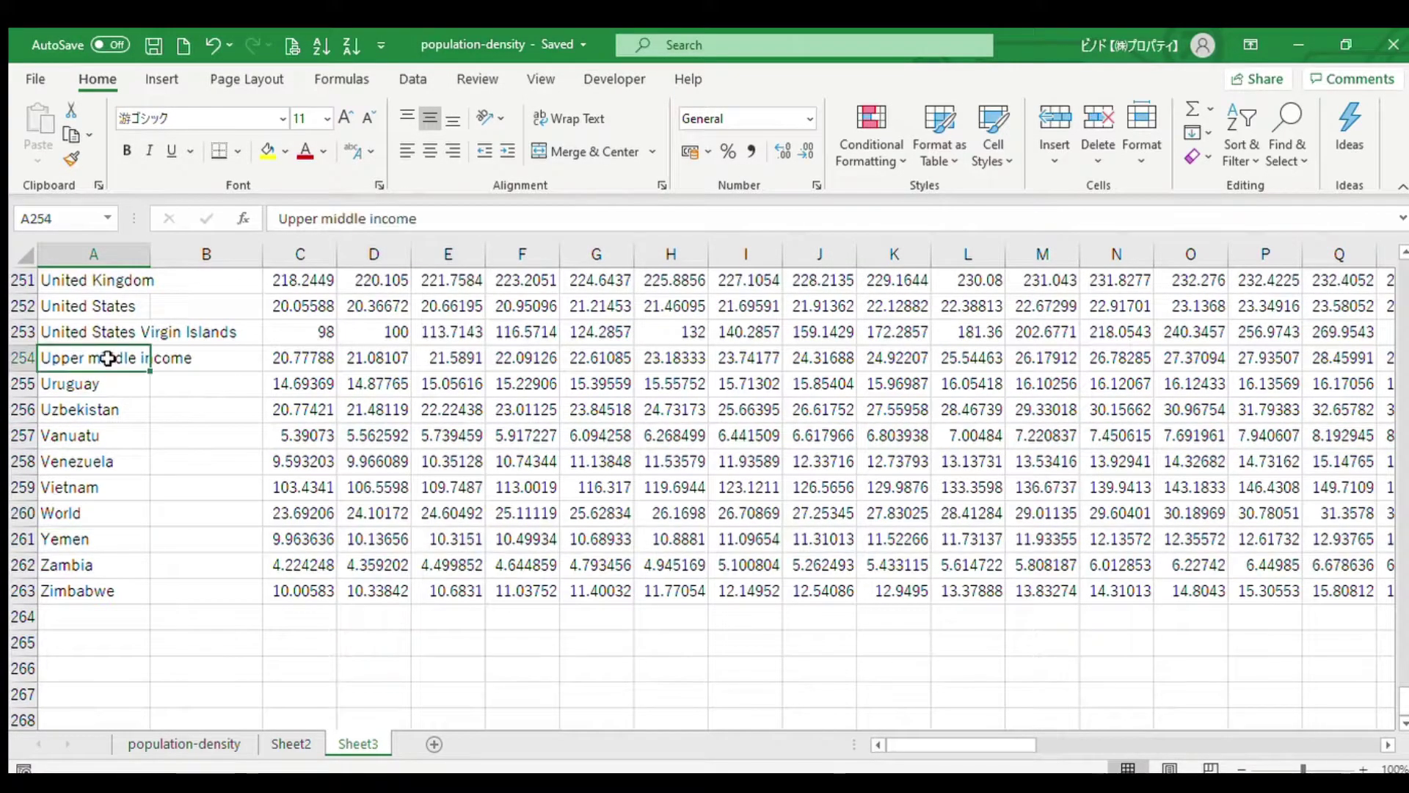
# Step: Pick out the Sub-Saharan Africa and South Asia (IDA & IBRD) aggregate entries
pyautogui.scroll(1, 120, 431)
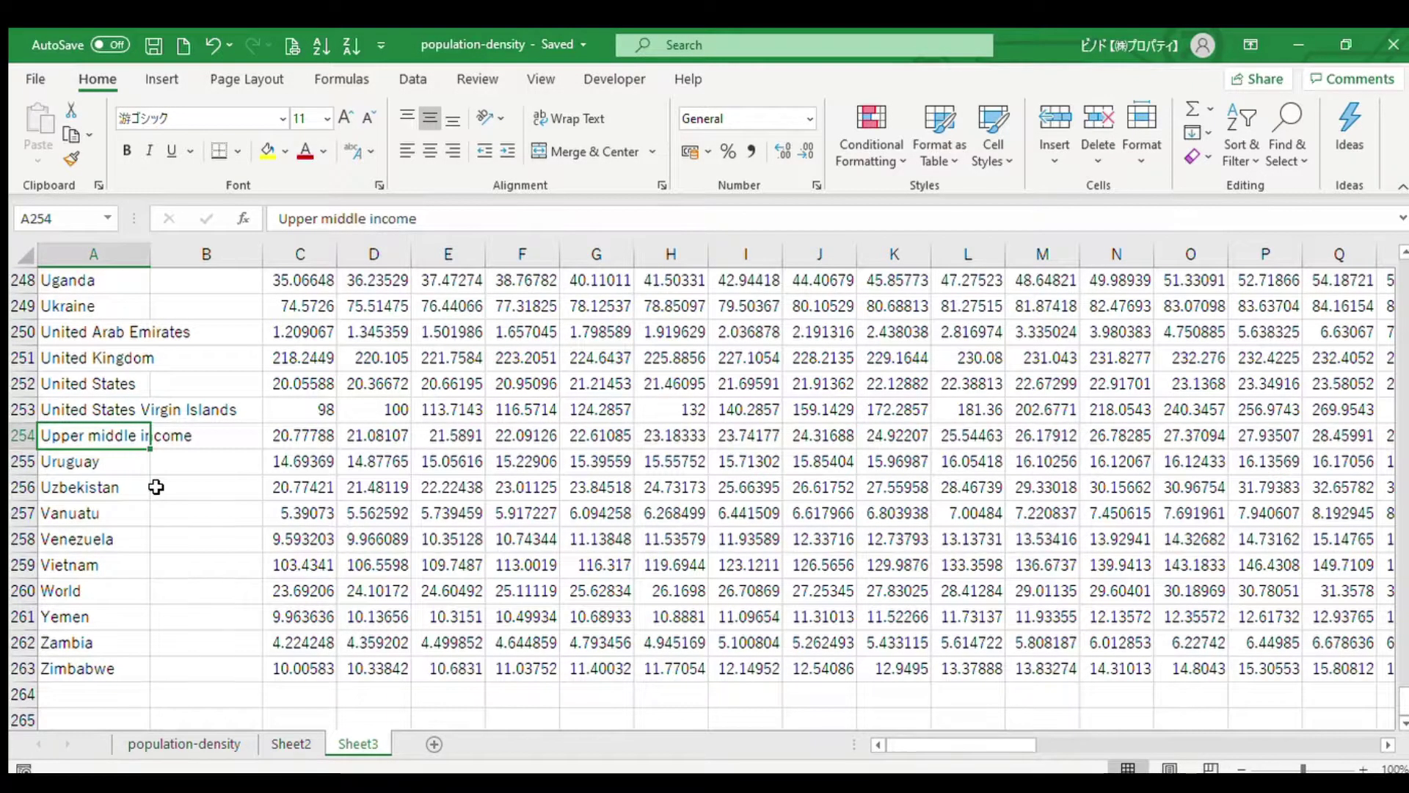
pyautogui.scroll(5, 156, 487)
pyautogui.scroll(3, 156, 486)
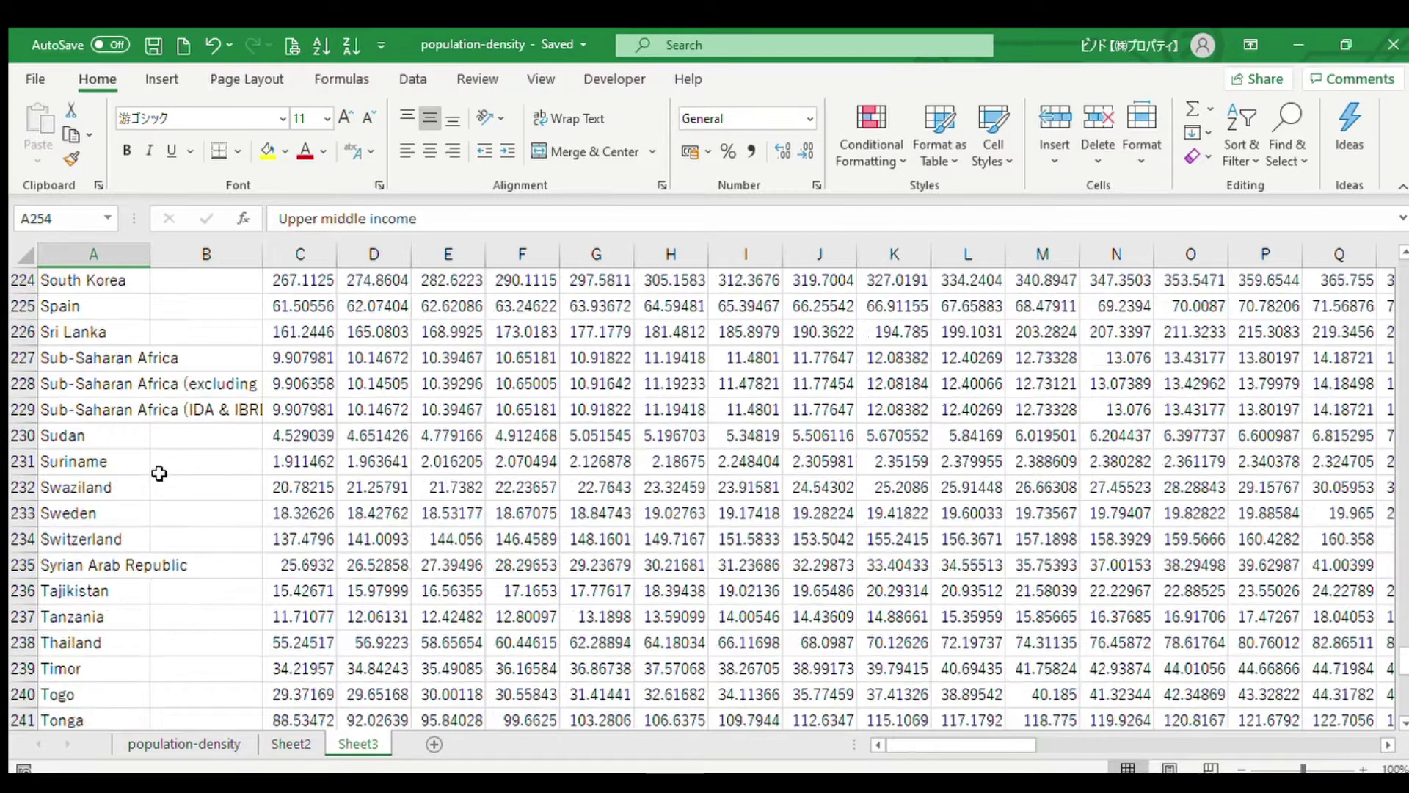
pyautogui.click(110, 411)
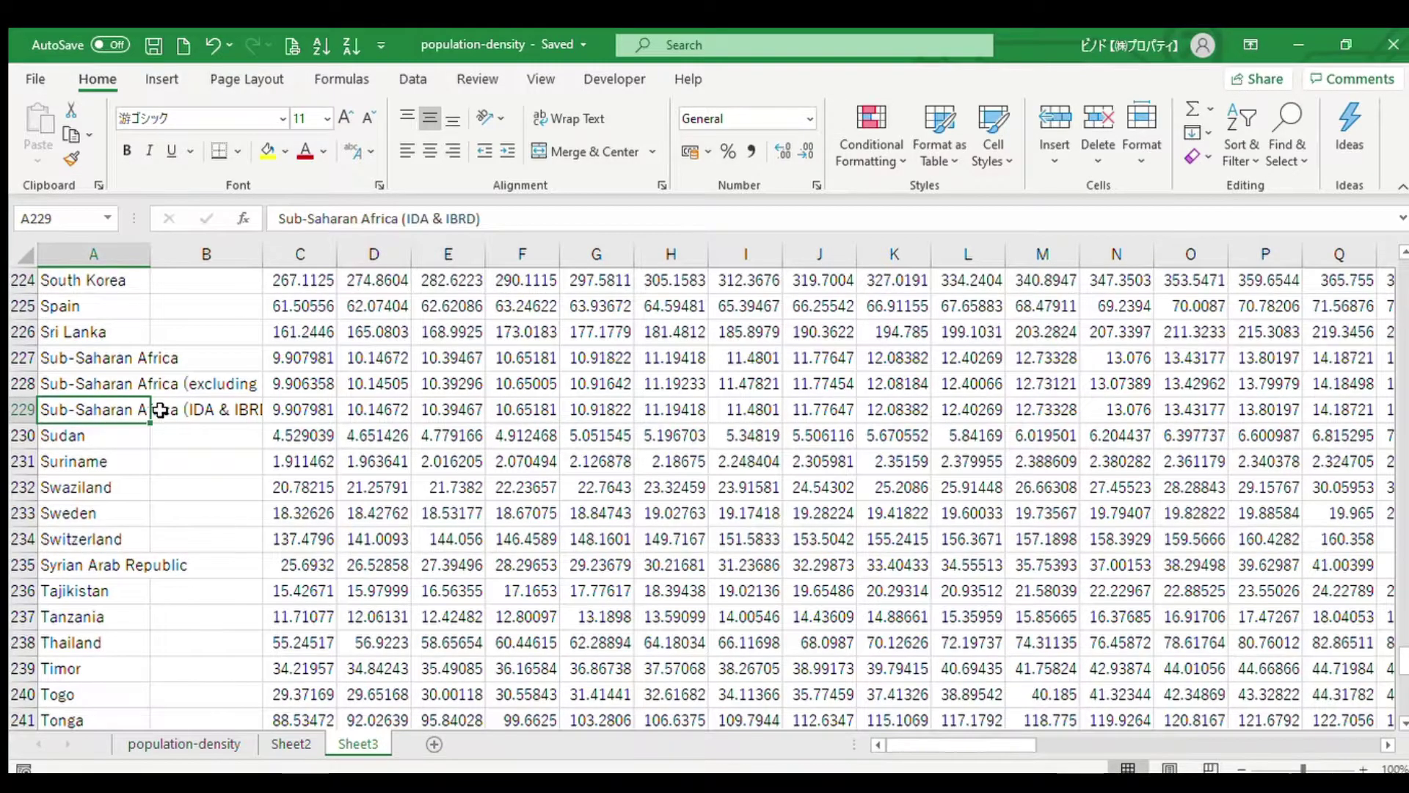
pyautogui.scroll(1, 146, 433)
pyautogui.click(126, 461)
pyautogui.scroll(1, 193, 520)
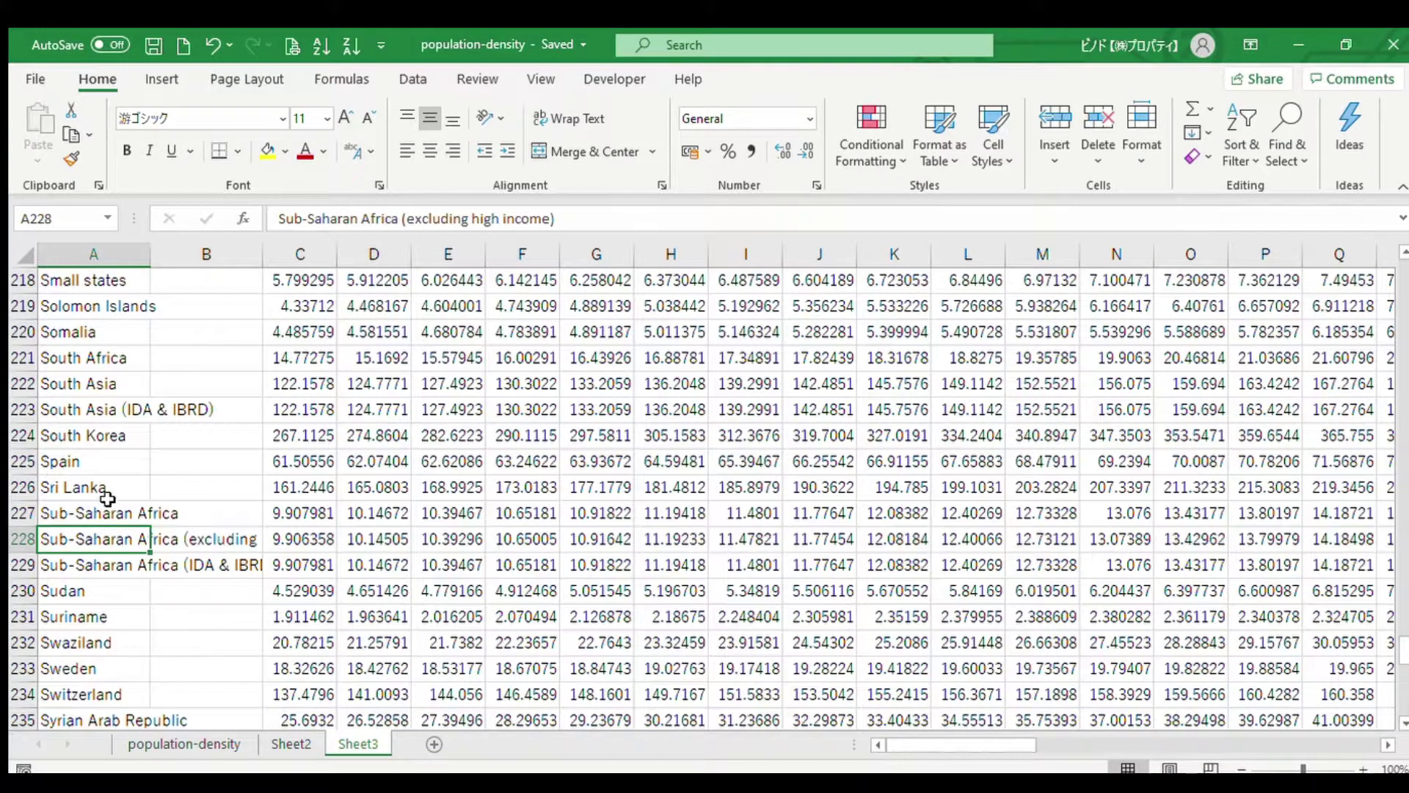
pyautogui.click(125, 409)
pyautogui.scroll(3, 195, 478)
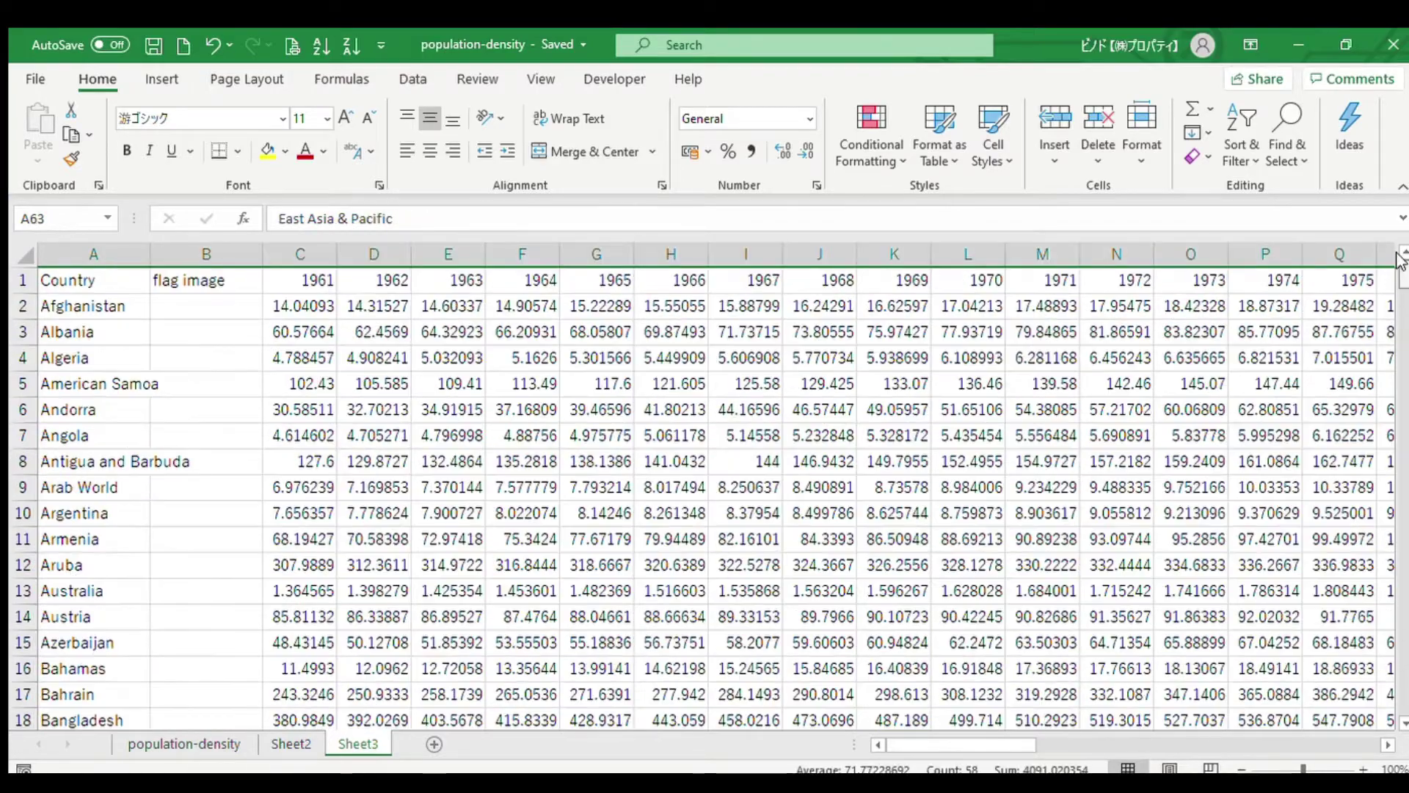
# Step: Filter Country to aggregates such as Caribbean small states, East Asia & Pacific and Euro area
pyautogui.click(145, 280)
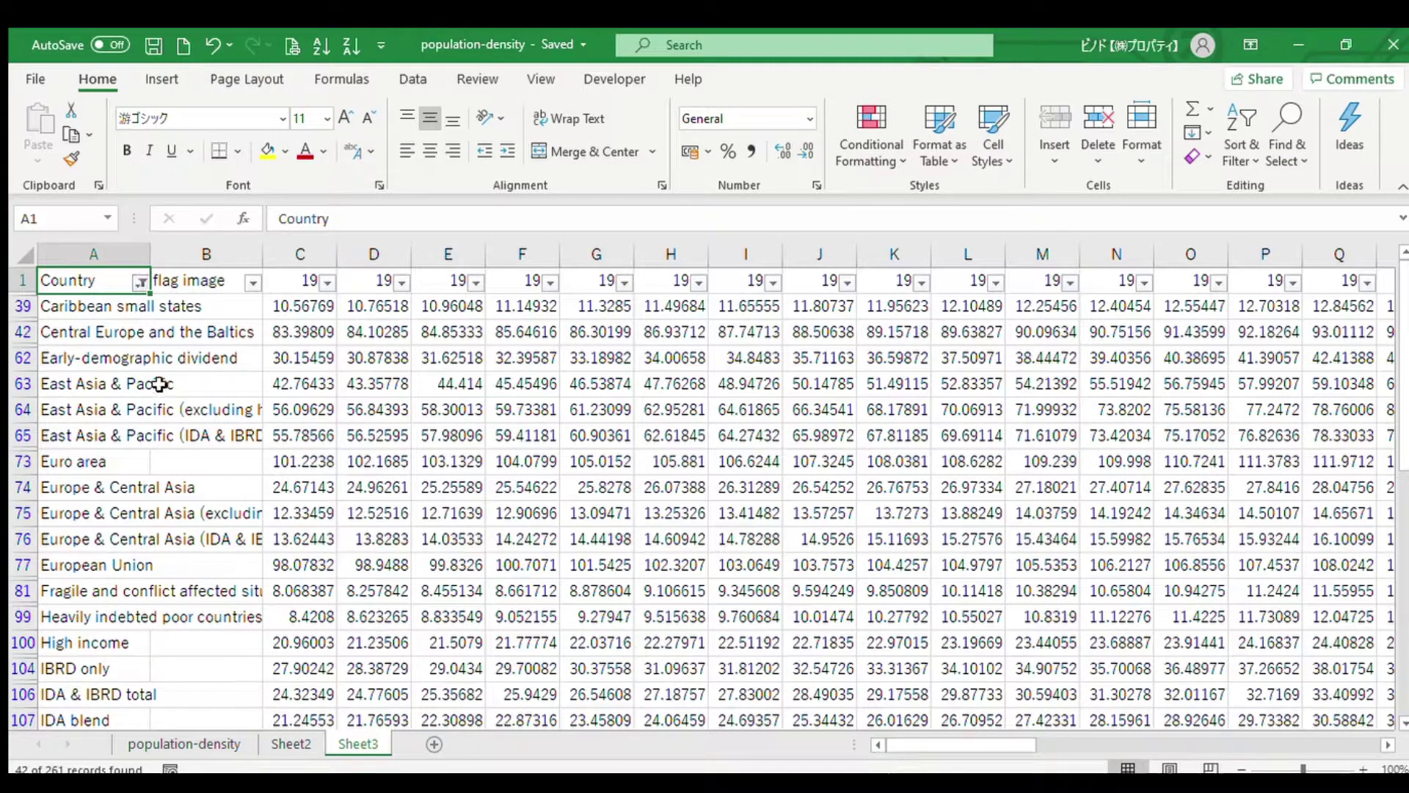
pyautogui.click(95, 306)
pyautogui.click(95, 331)
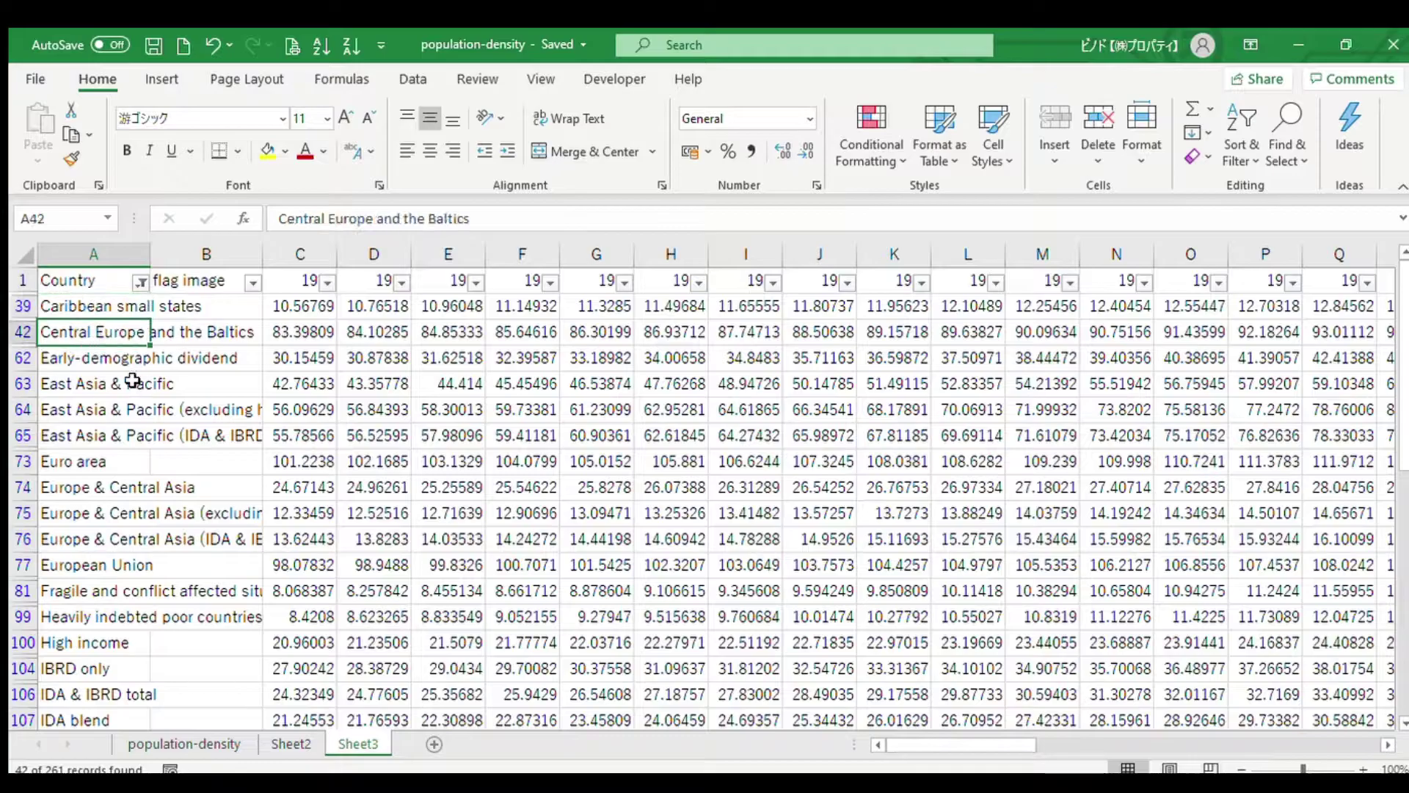
pyautogui.click(93, 358)
pyautogui.click(93, 383)
pyautogui.click(94, 436)
pyautogui.click(99, 487)
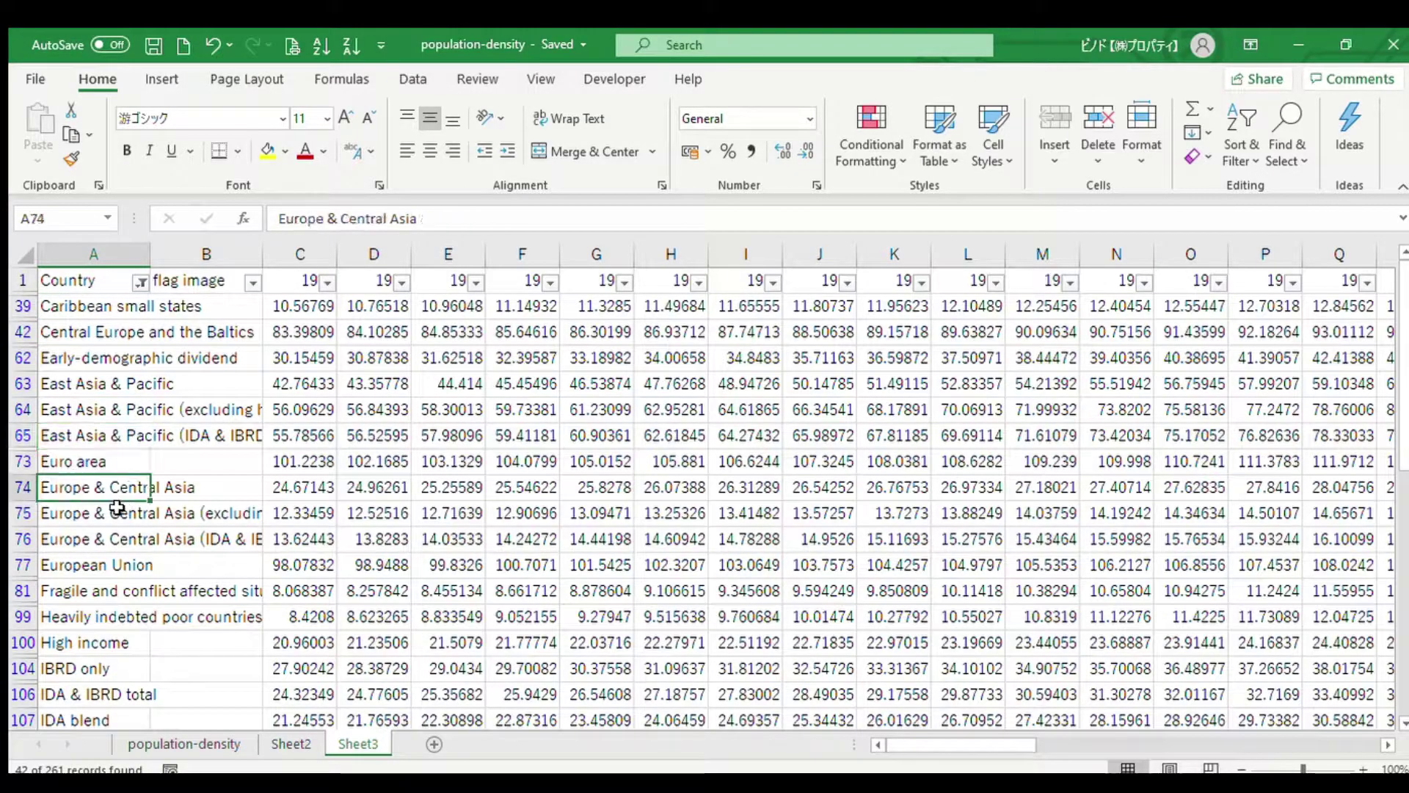
pyautogui.click(93, 461)
# Step: Select the filtered aggregate row headers from 254 up to 39
pyautogui.scroll(-1, 119, 499)
pyautogui.scroll(-10, 118, 499)
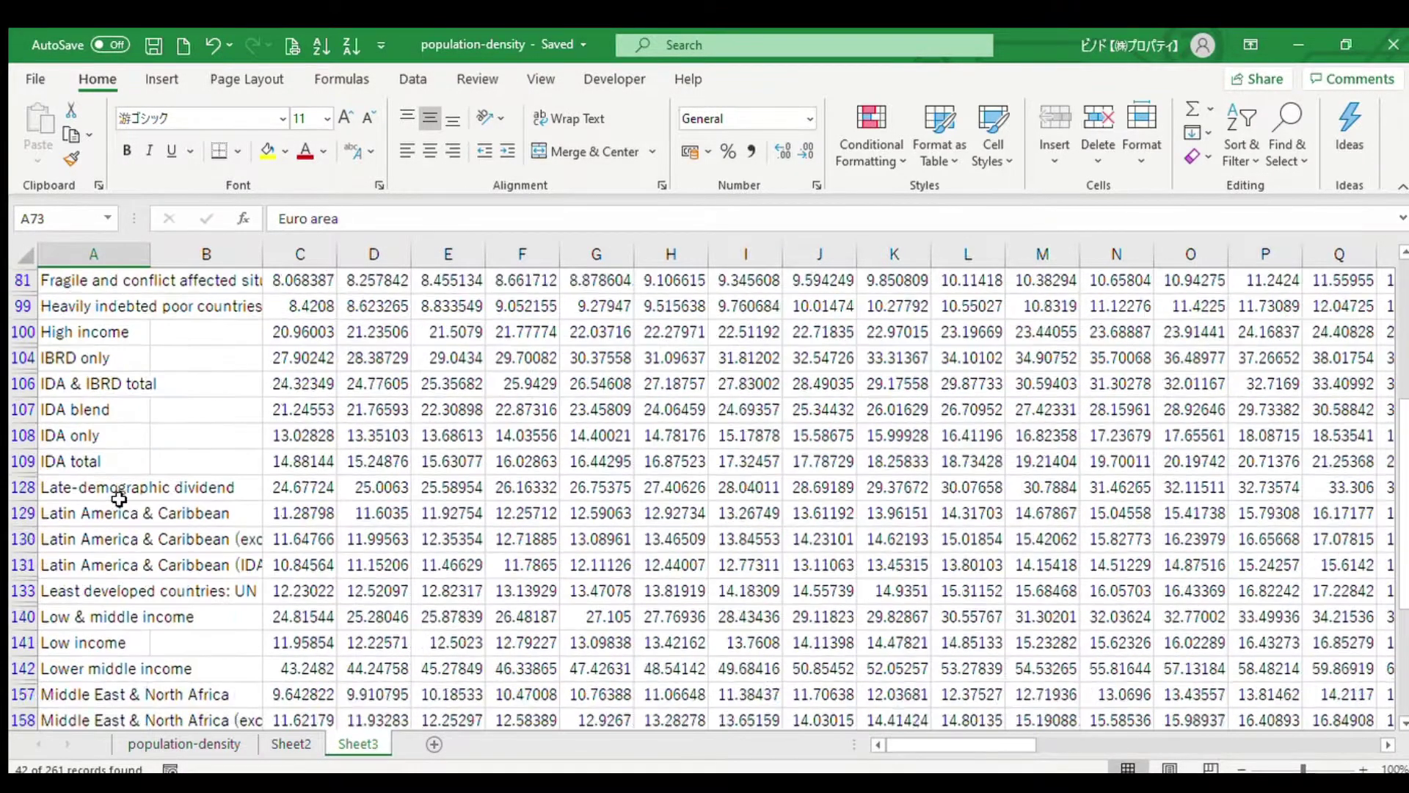
pyautogui.scroll(-2, 119, 499)
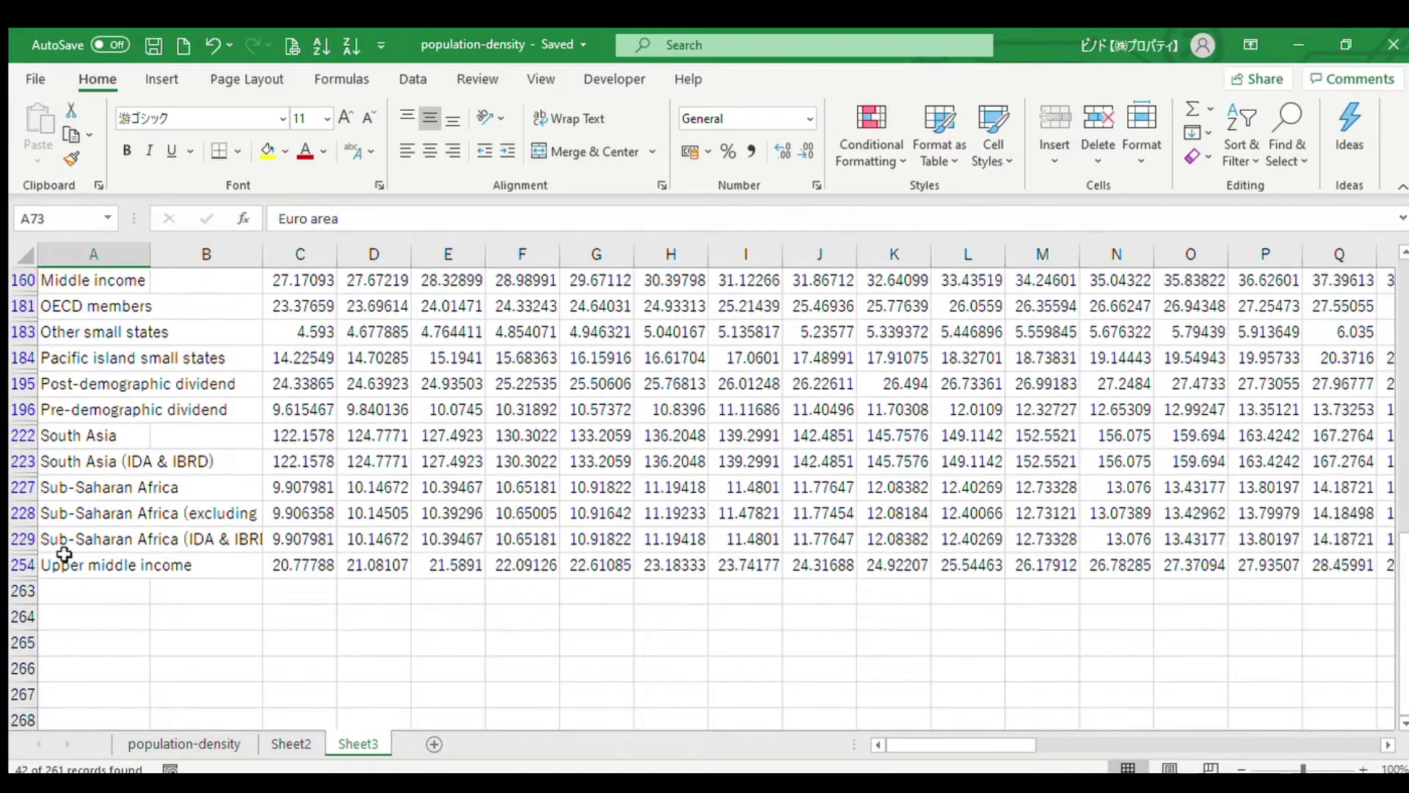
pyautogui.moveTo(22, 565); pyautogui.dragTo(29, 311)
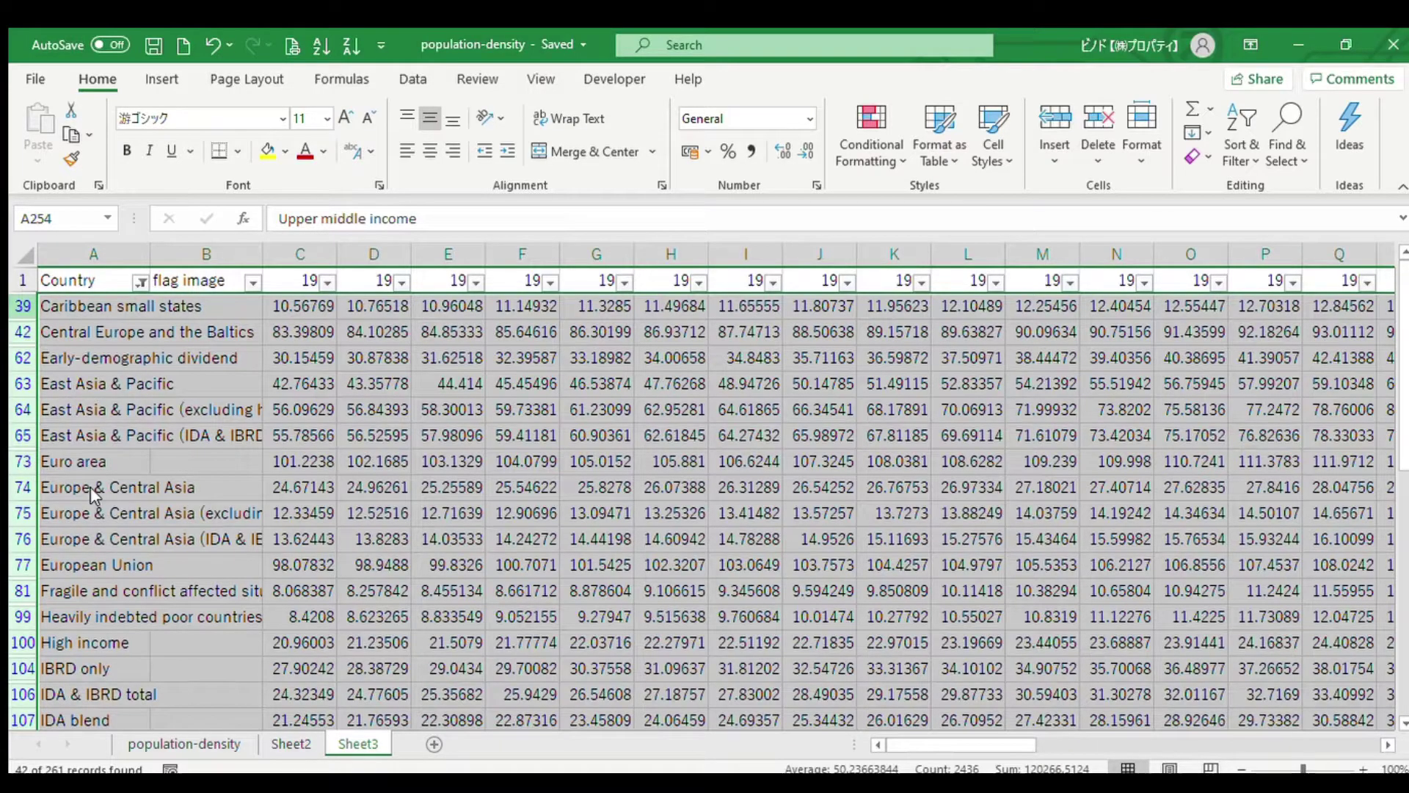
# Step: Delete the filtered aggregate rows, clear the Country filter, and return to cell B2
pyautogui.hotkey('ctrl', '-')
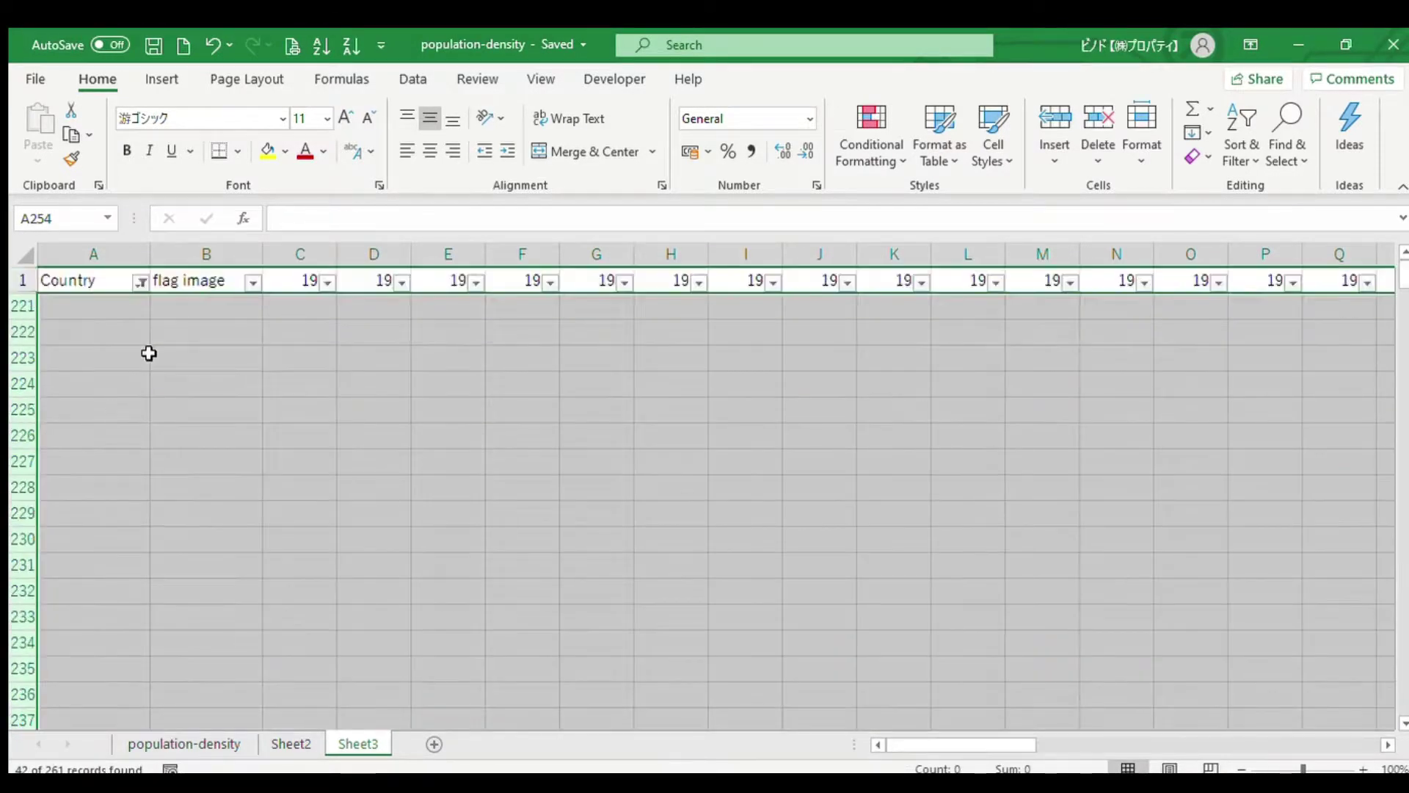
pyautogui.click(123, 301)
pyautogui.click(117, 285)
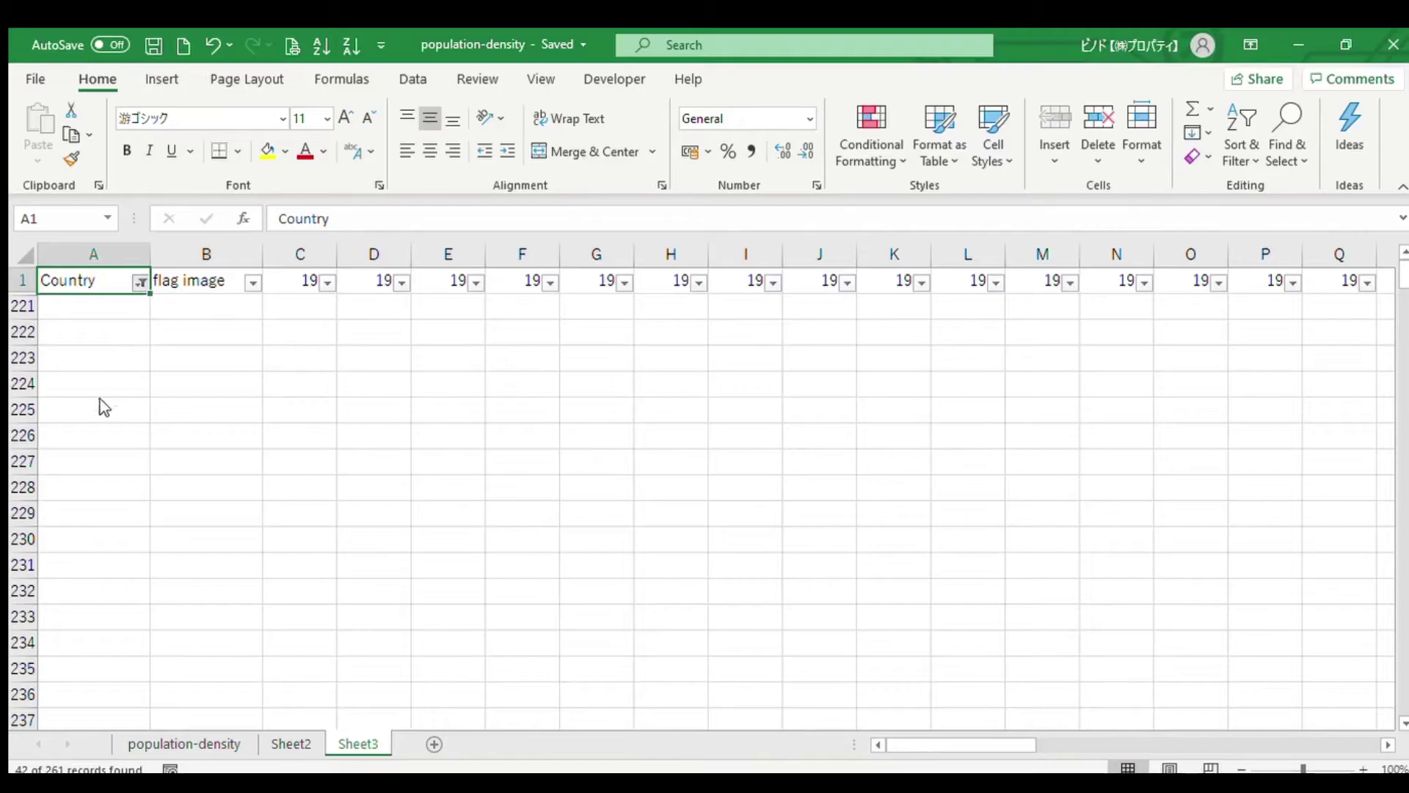
pyautogui.hotkey('alt', 'a', 'c')
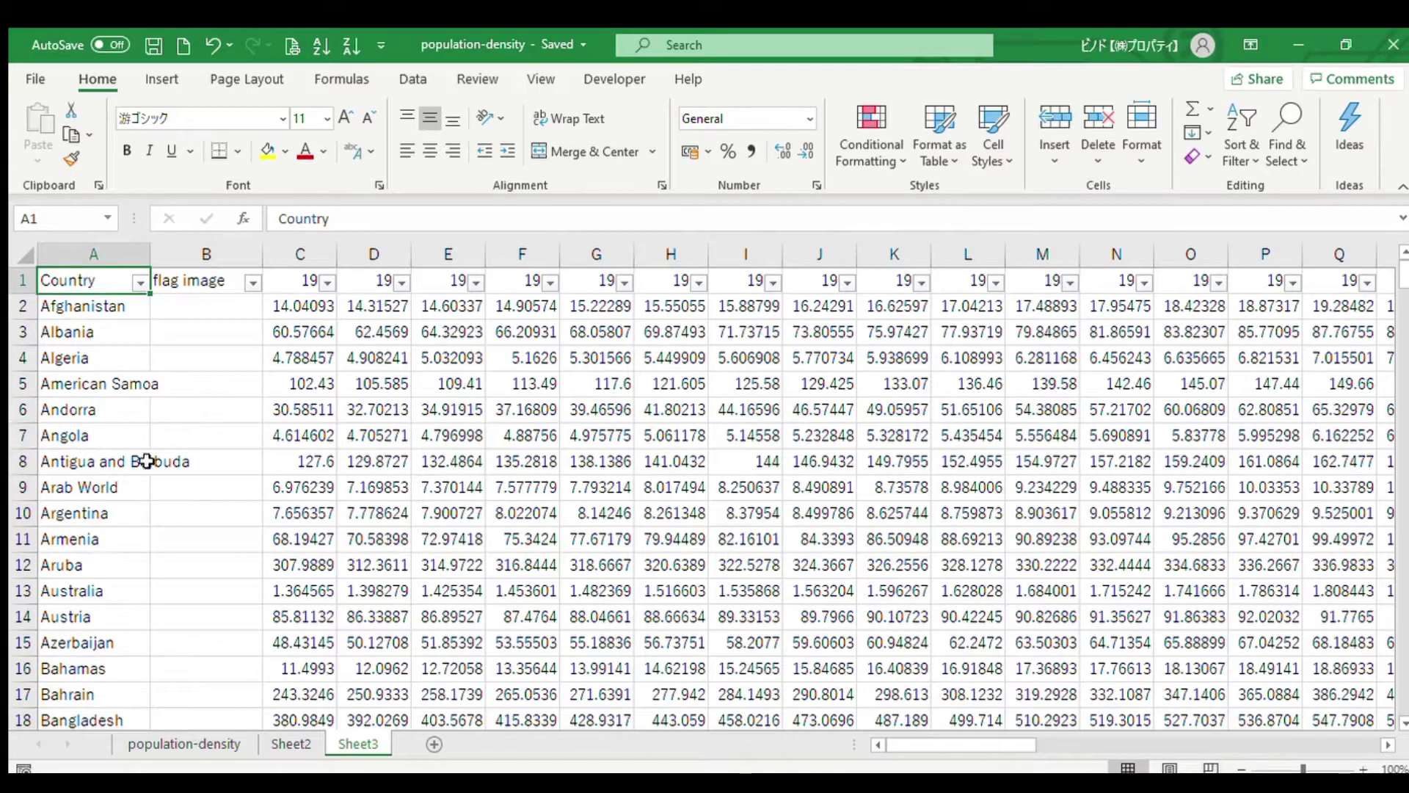
pyautogui.scroll(-11, 143, 530)
pyautogui.scroll(11, 154, 525)
pyautogui.moveTo(919, 742); pyautogui.dragTo(954, 745)
pyautogui.click(194, 312)
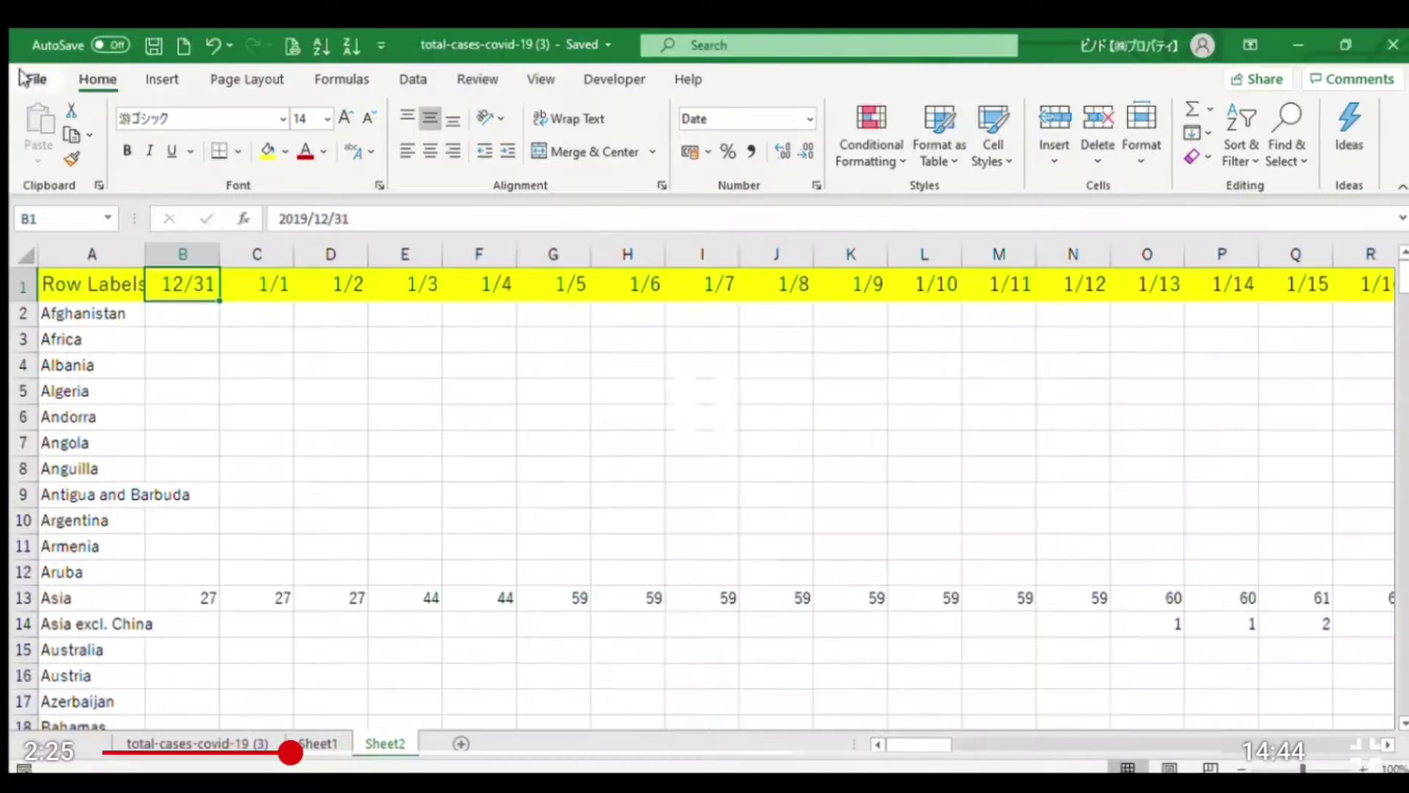
# Step: Save the workbook to the デスクトップ folder as an Excel Workbook (*.xlsx)
pyautogui.click(36, 79)
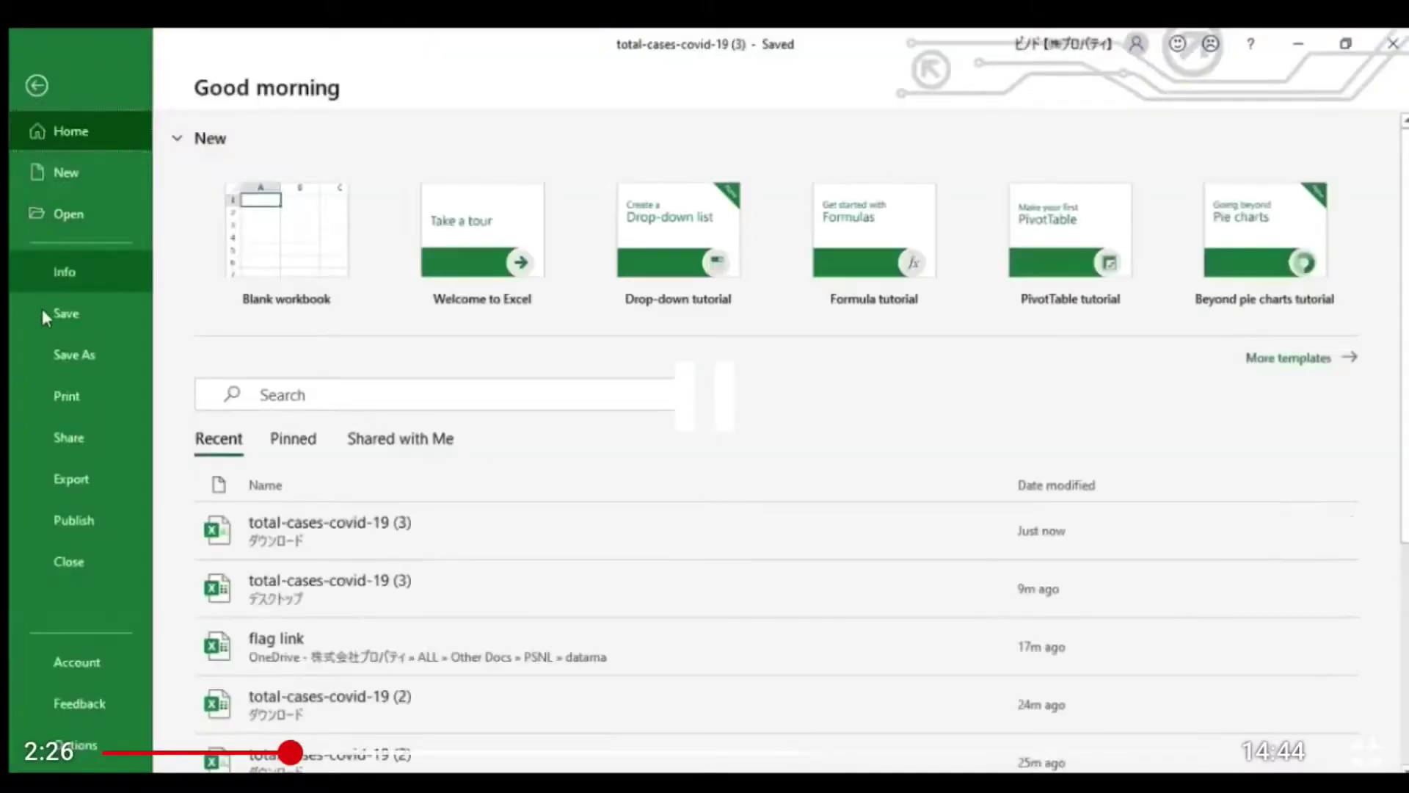
pyautogui.click(70, 353)
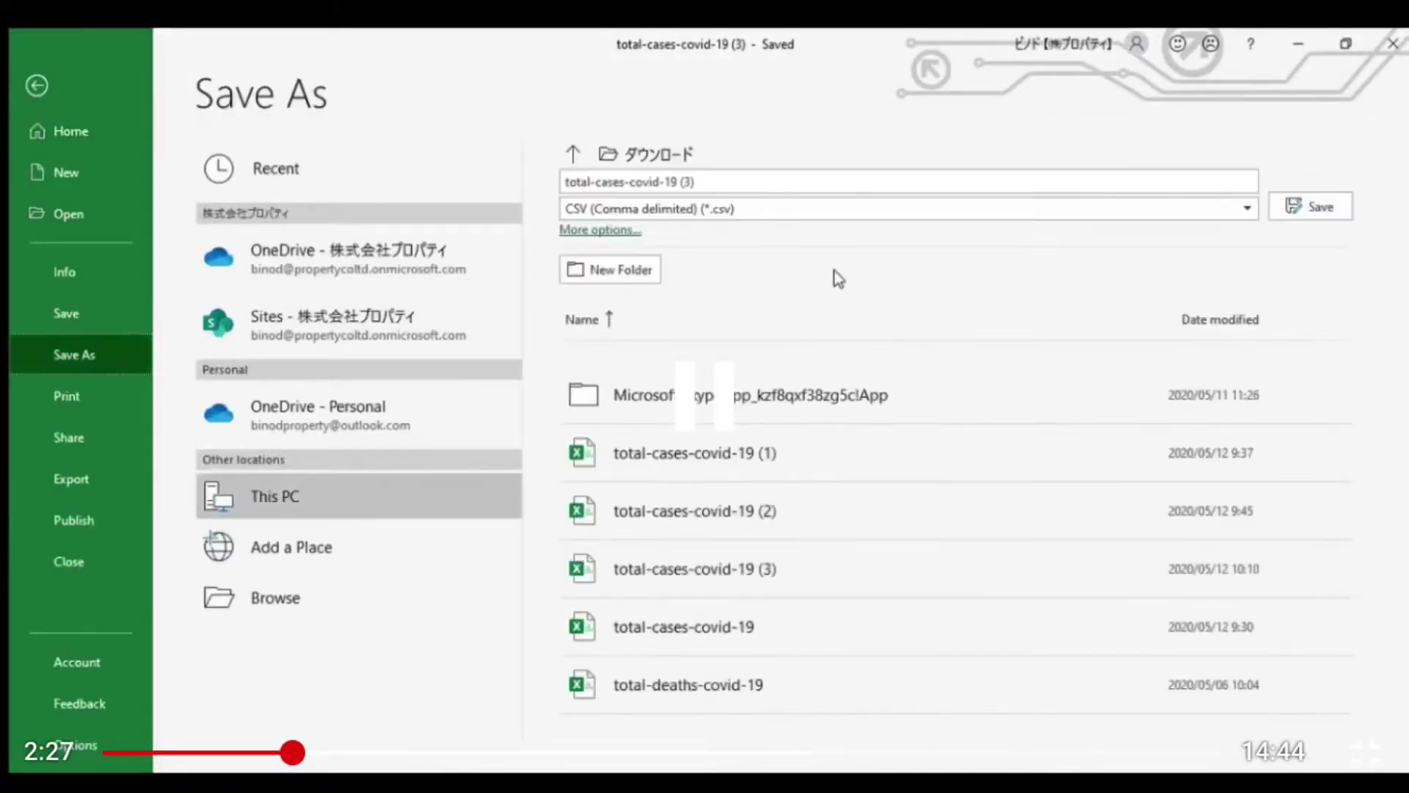
pyautogui.click(751, 210)
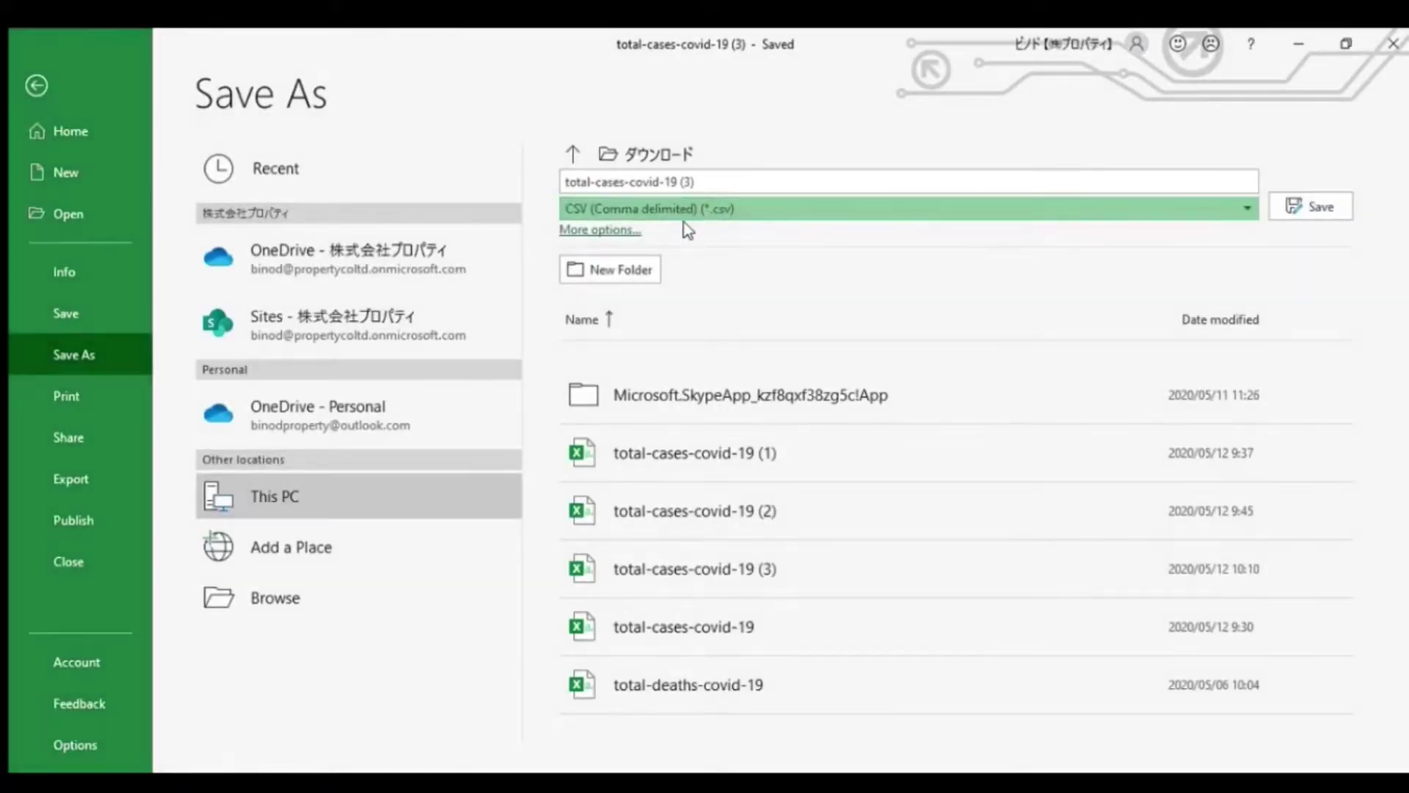
pyautogui.click(681, 223)
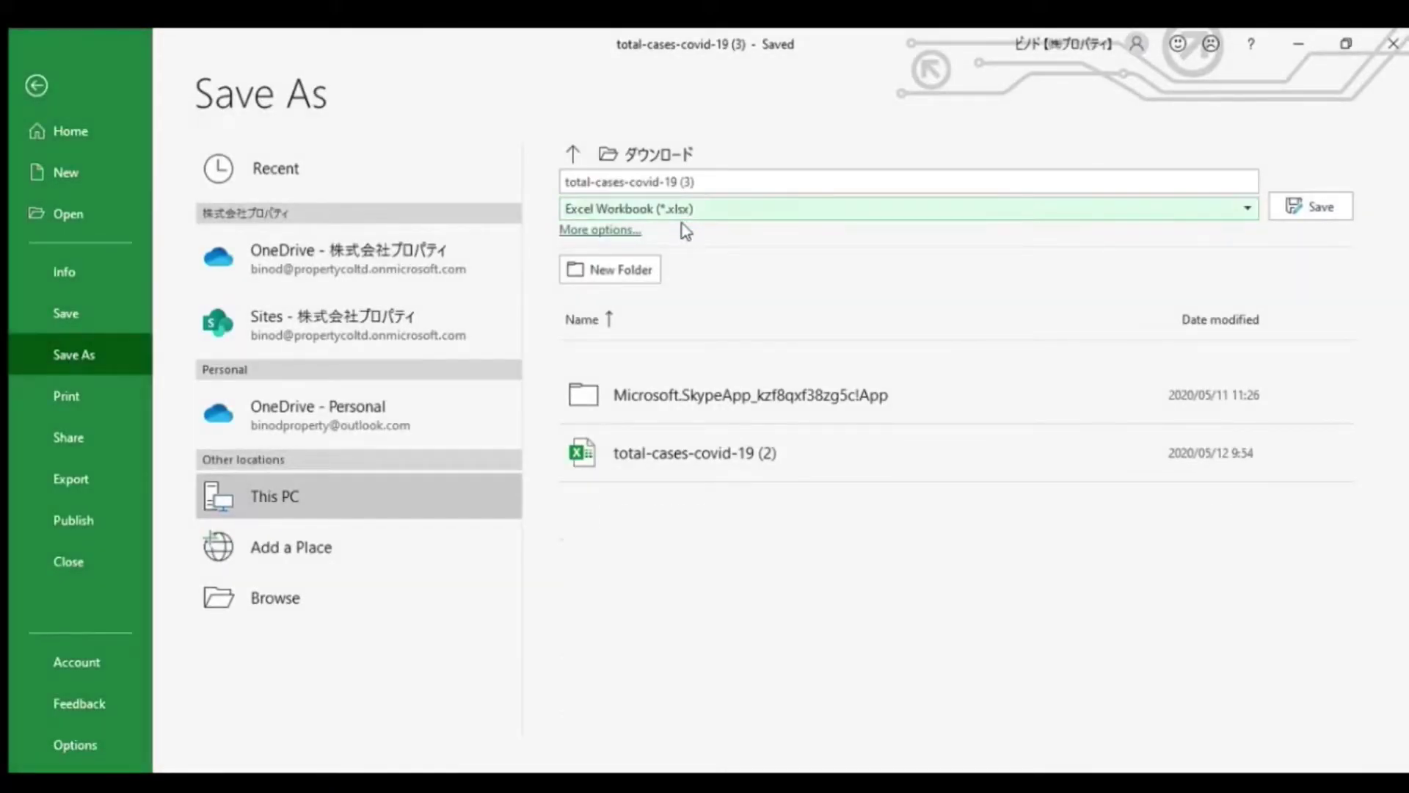
pyautogui.click(574, 154)
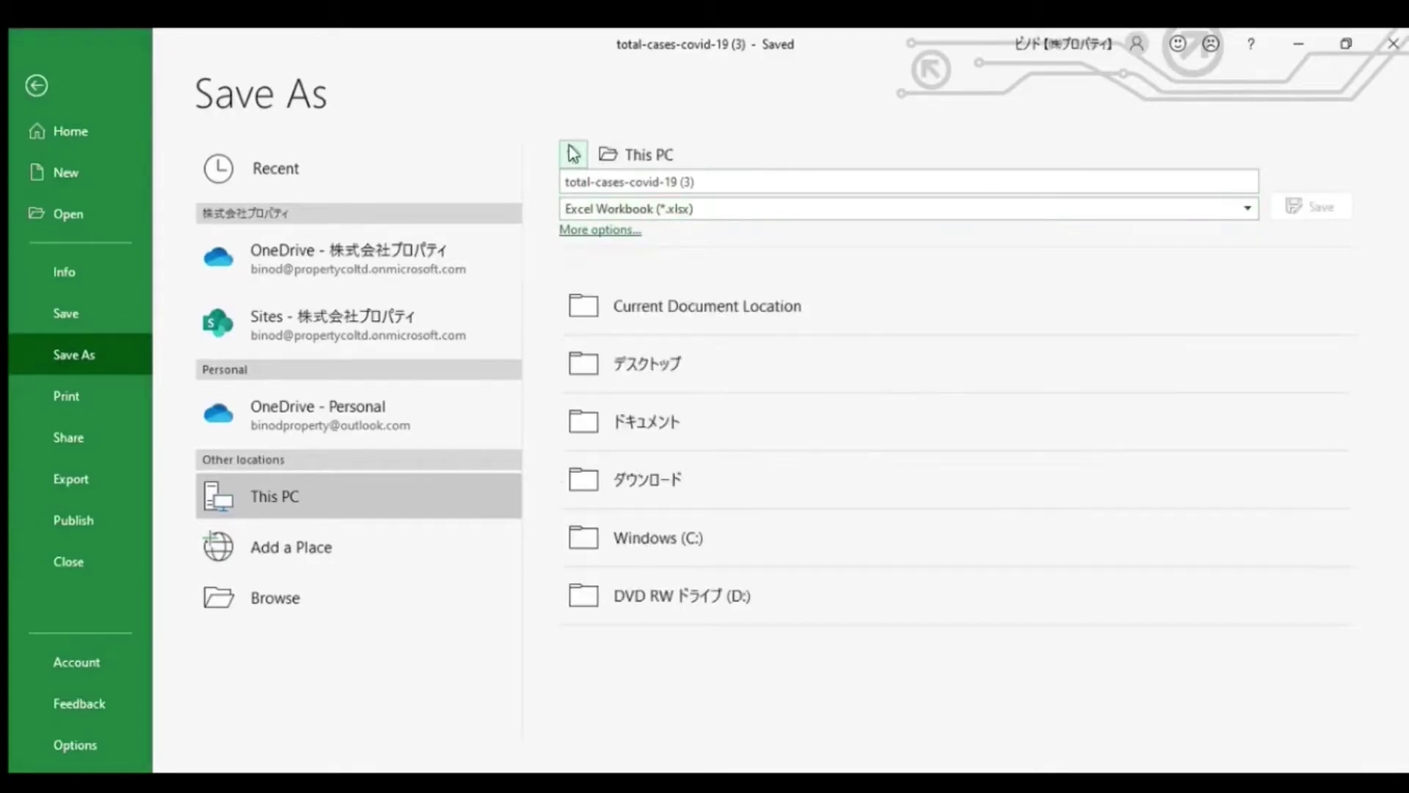
pyautogui.click(621, 364)
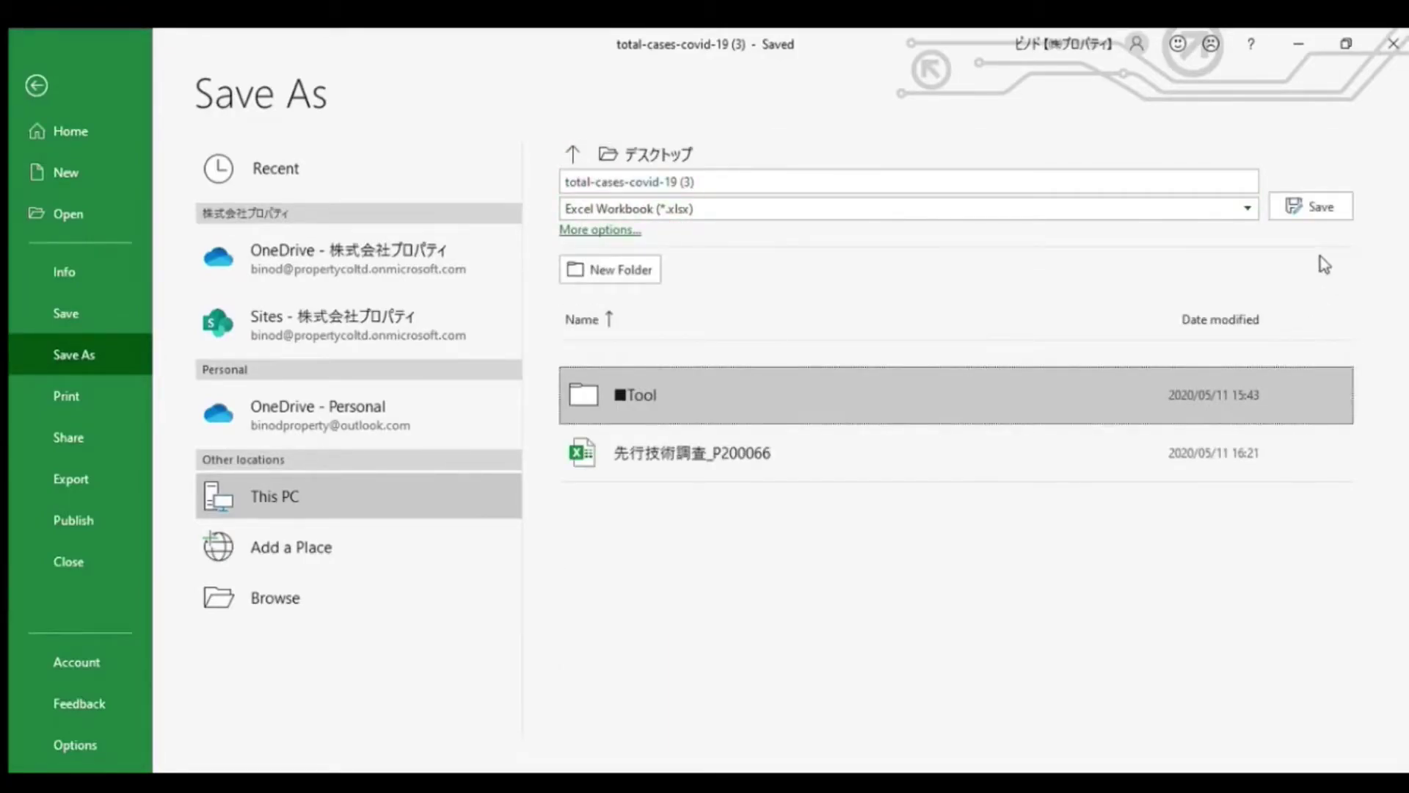
pyautogui.click(1308, 208)
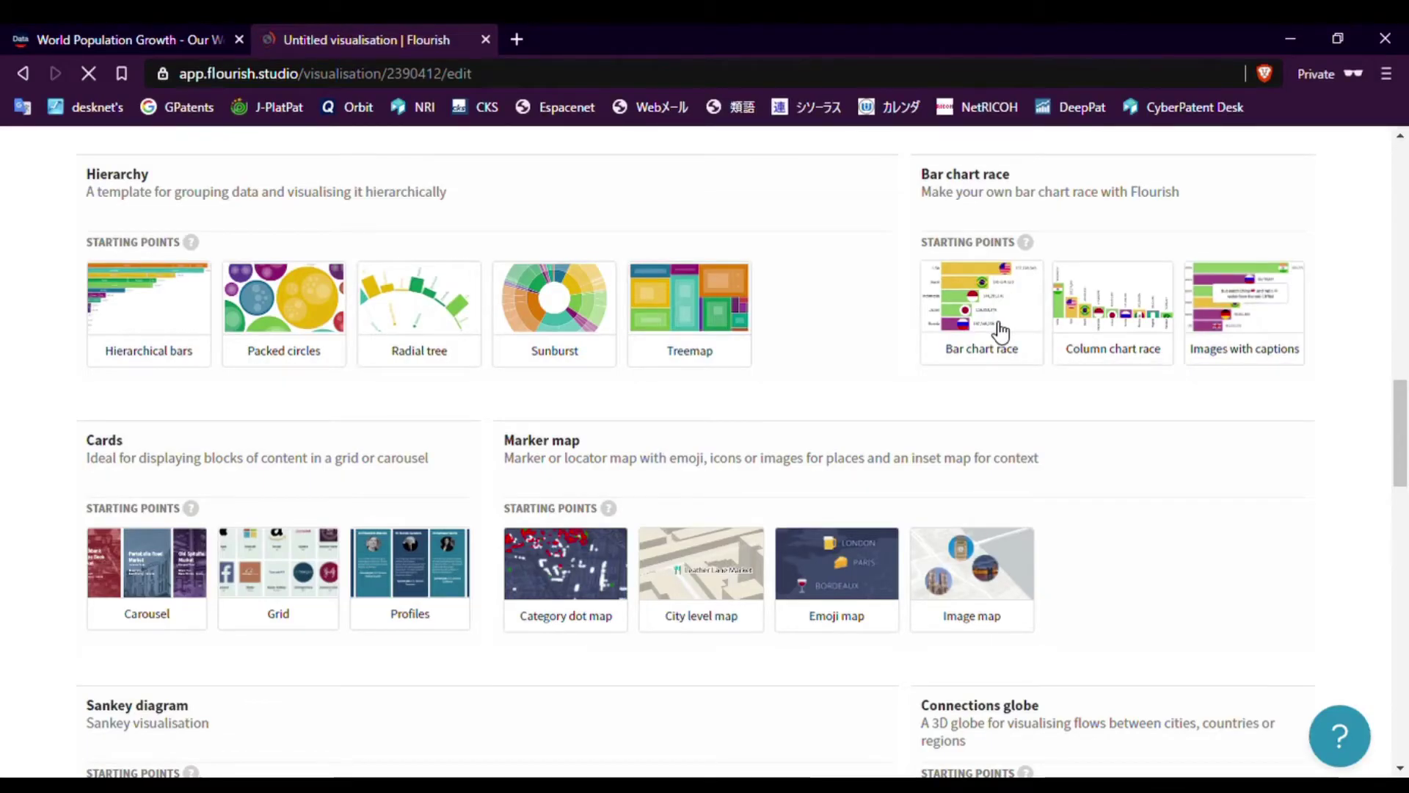
# Step: Start a new bar chart race and inspect the sample data's flag Image URL column
pyautogui.click(805, 212)
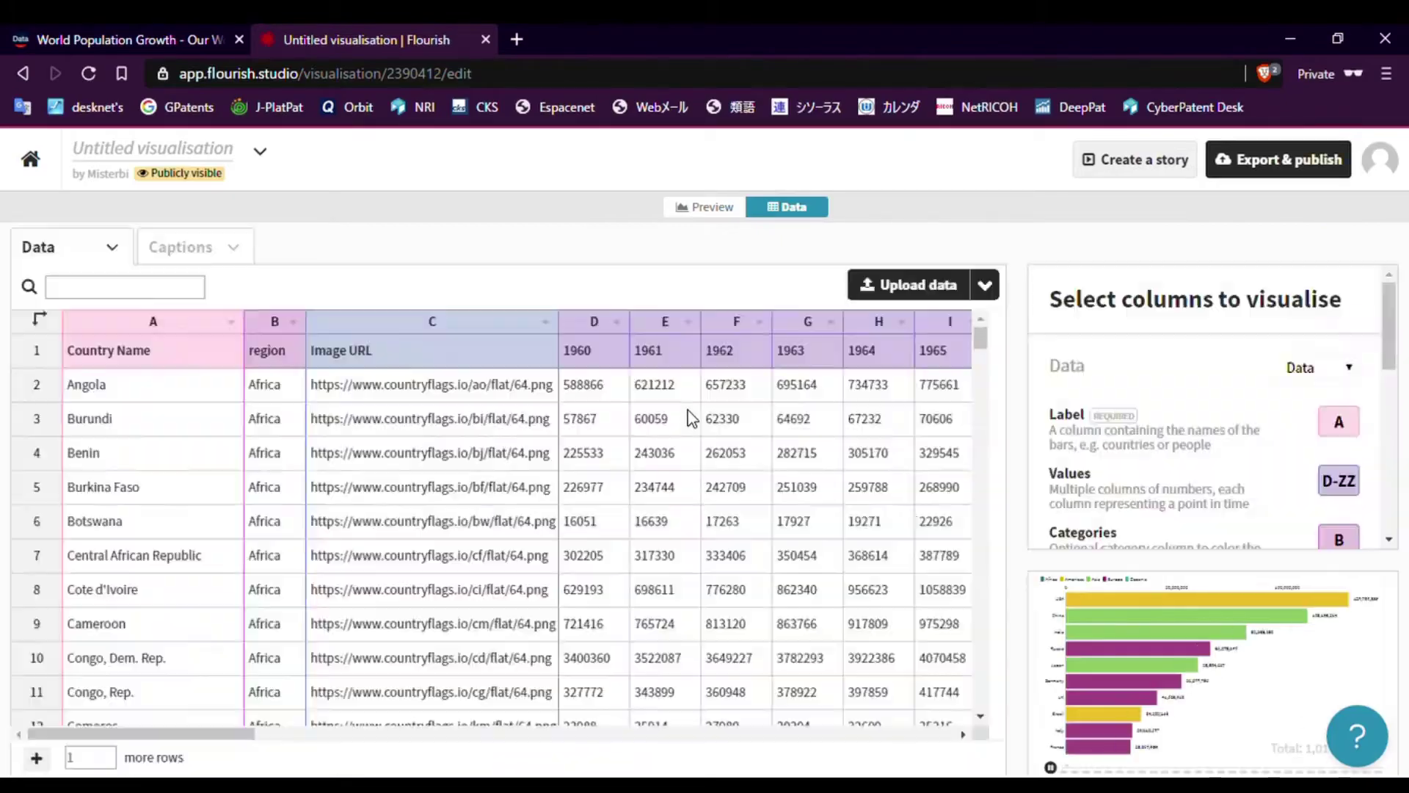
pyautogui.click(384, 394)
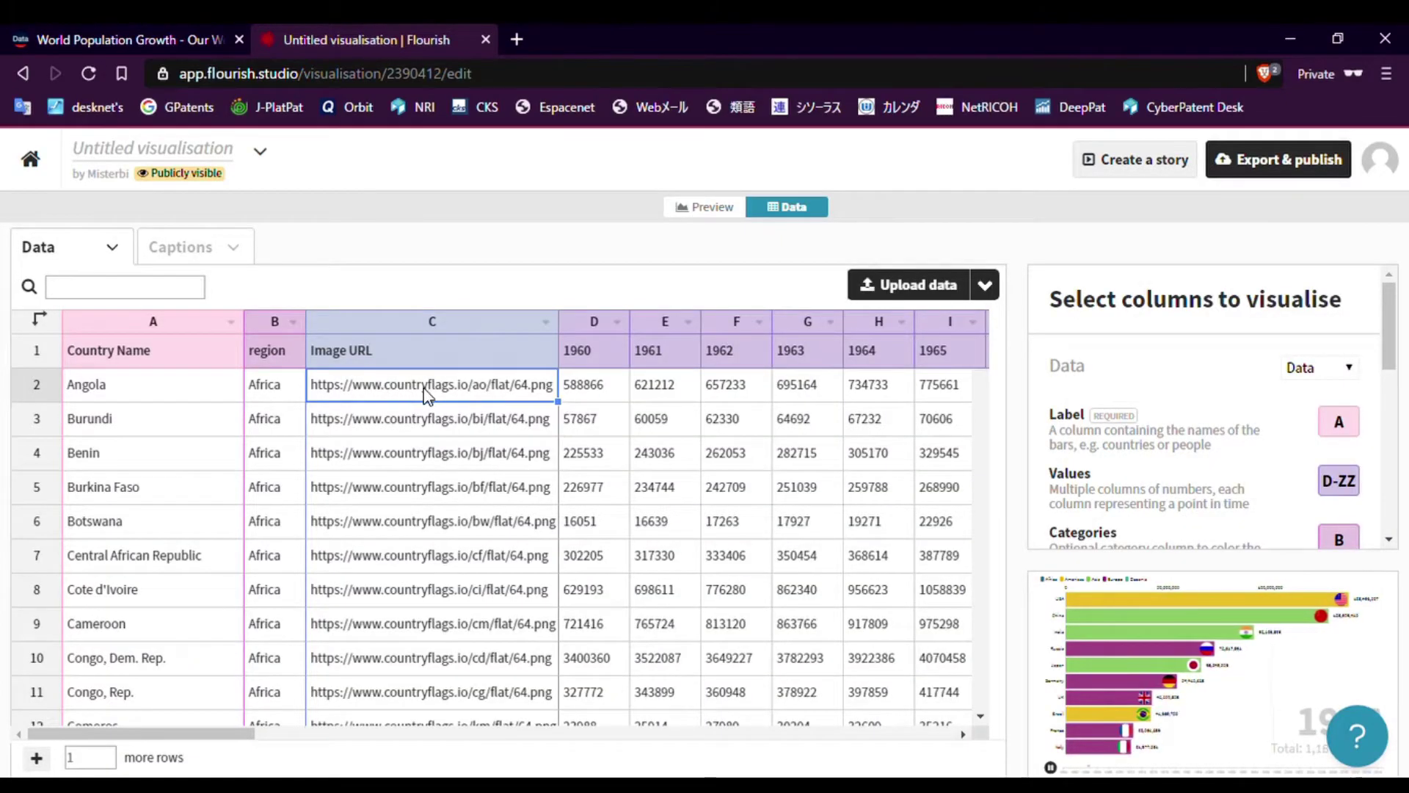
pyautogui.scroll(-10, 425, 404)
pyautogui.scroll(10, 425, 549)
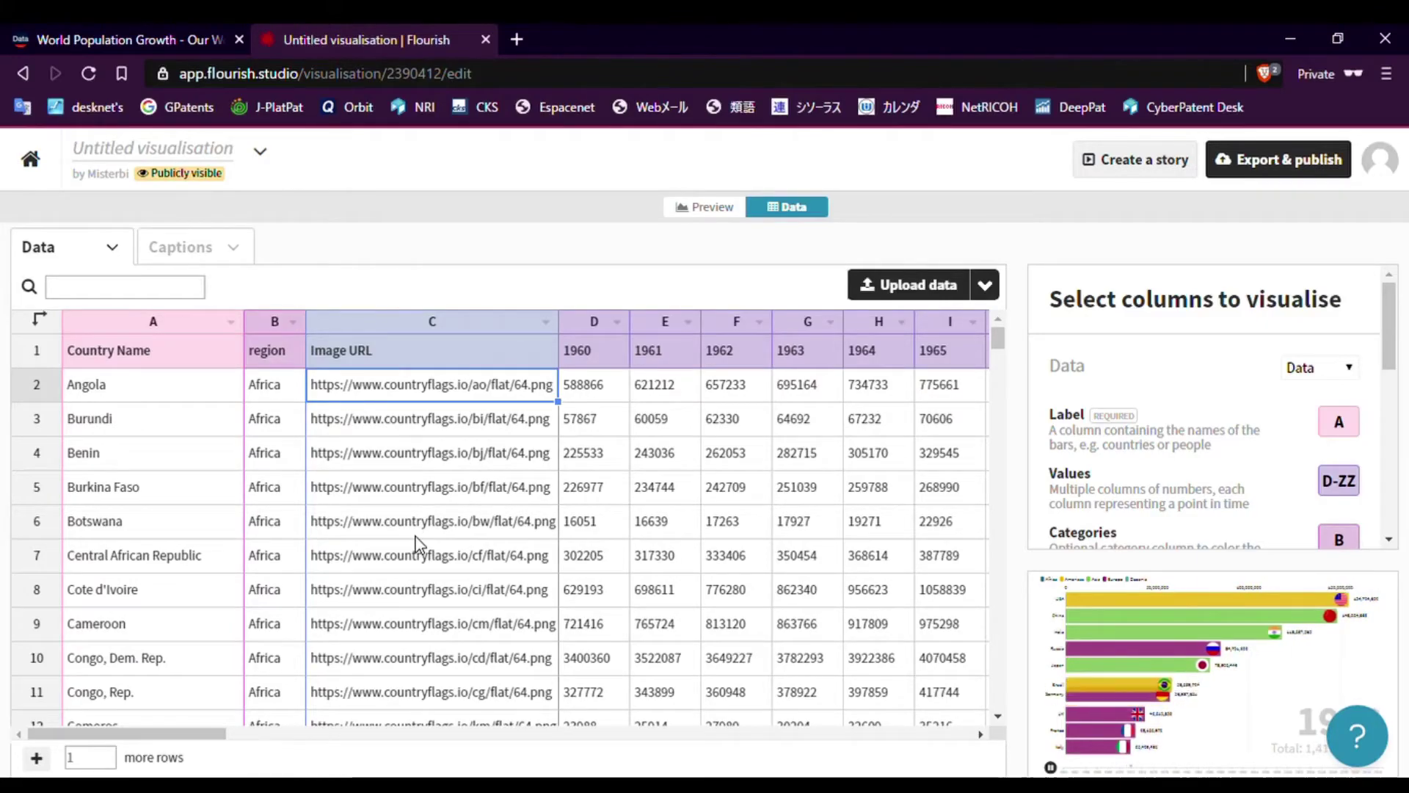
pyautogui.scroll(-3, 433, 499)
pyautogui.scroll(-6, 433, 496)
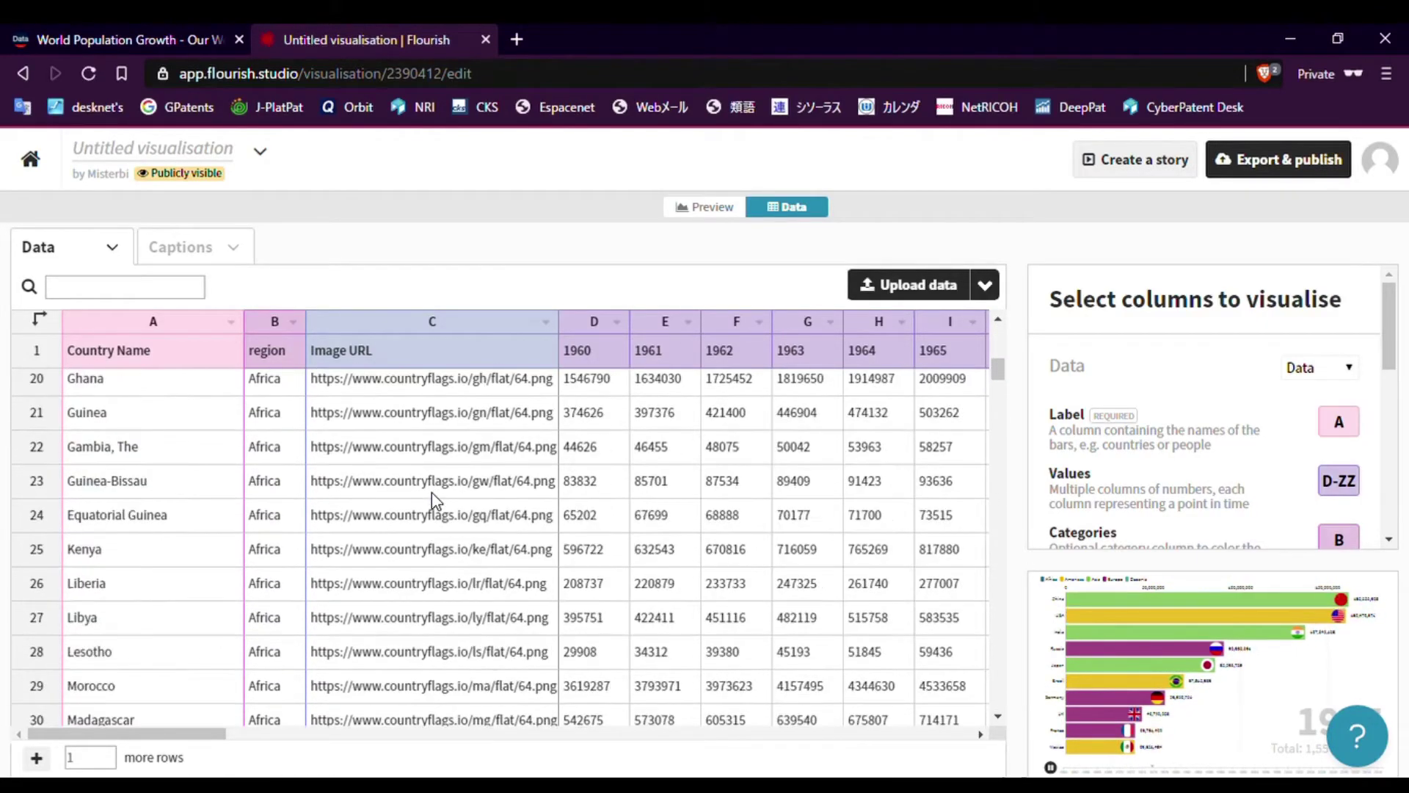
# Step: Open the China - Wikipedia article in a new browser tab
pyautogui.hotkey('ctrl', 't')
pyautogui.write('wiki')
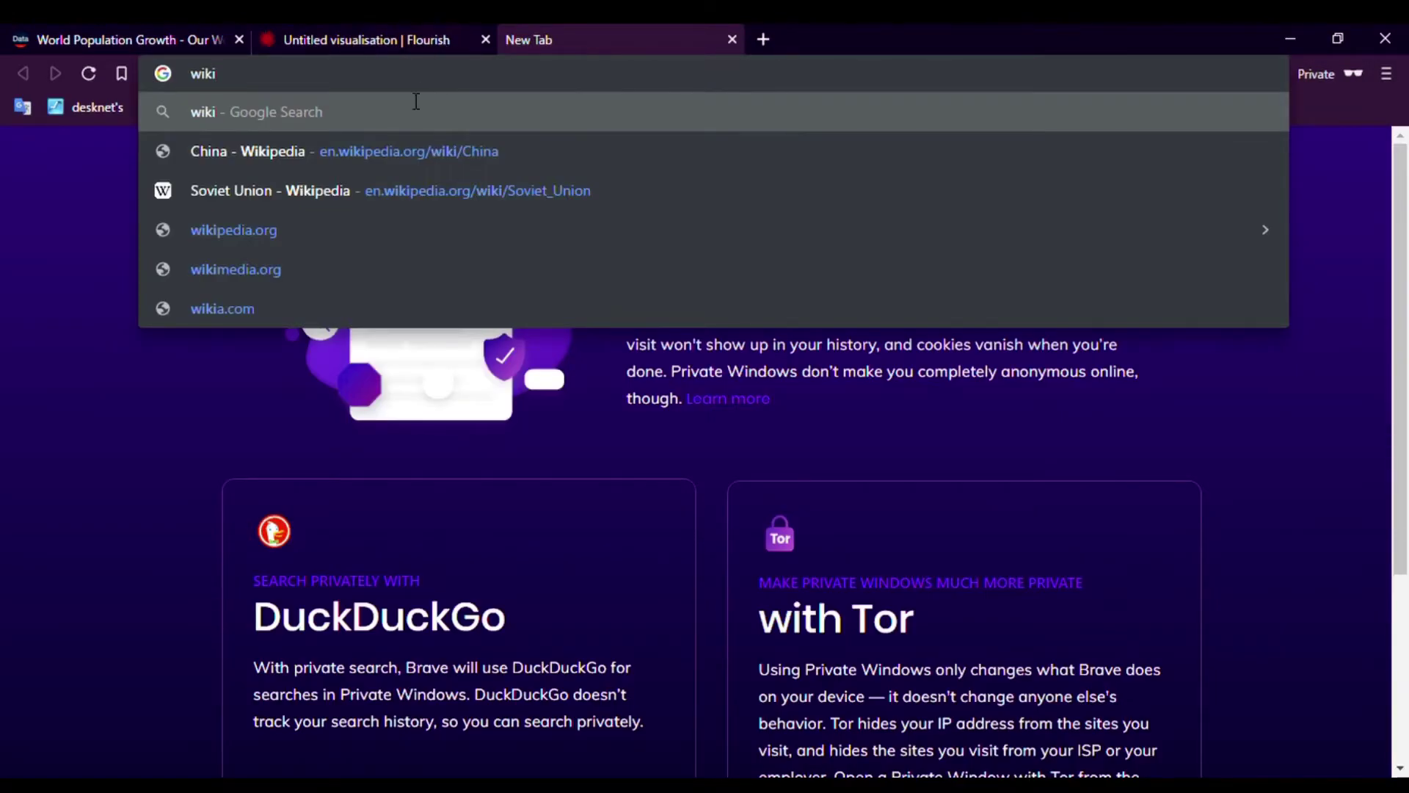
pyautogui.click(316, 151)
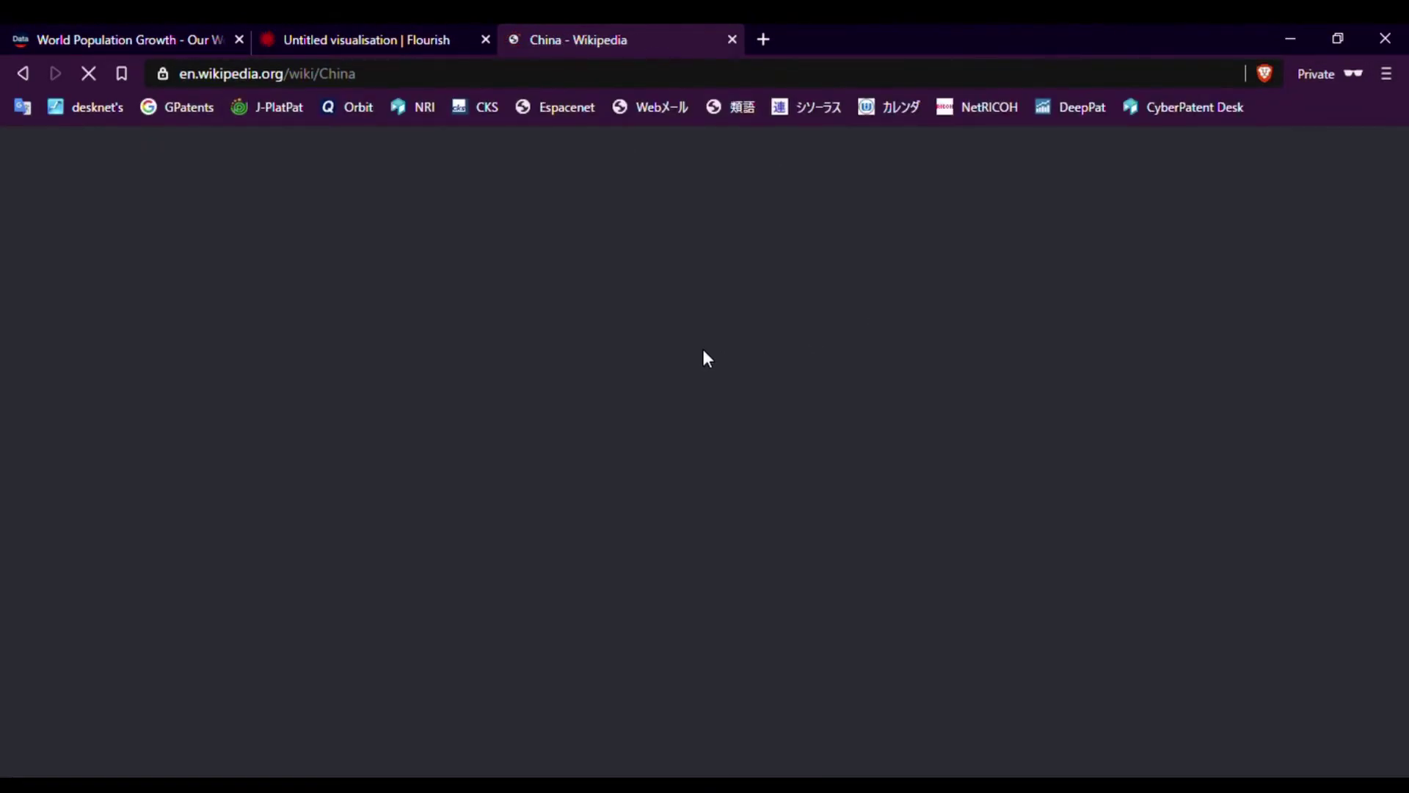